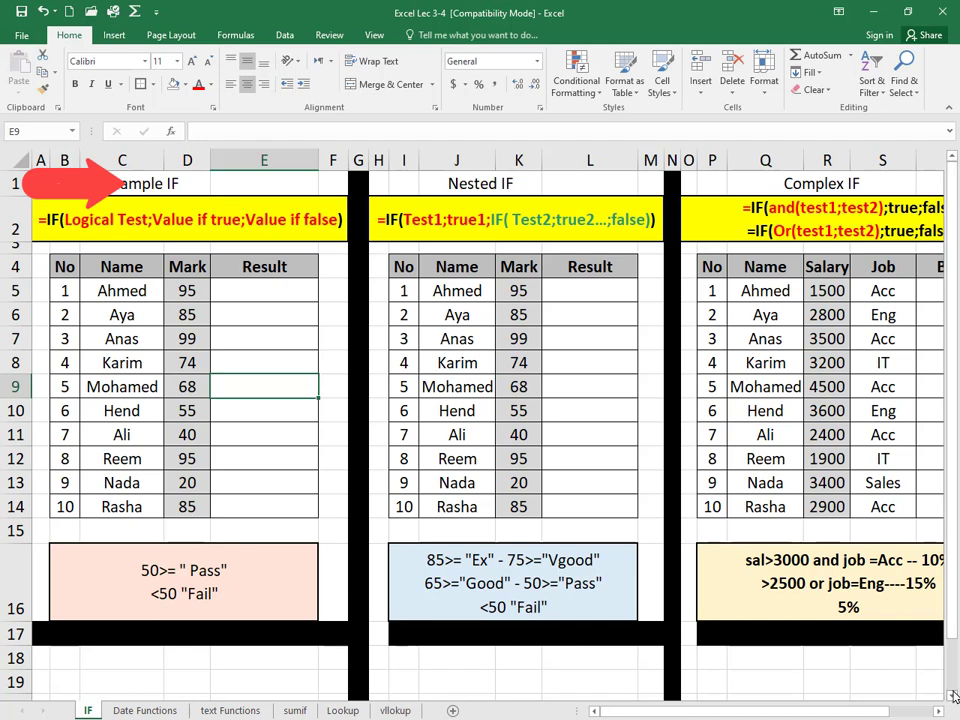
Step: Turn on text wrapping for cell E5, the first Result cell of the simple IF table
scroll(713, 520, down, 1)
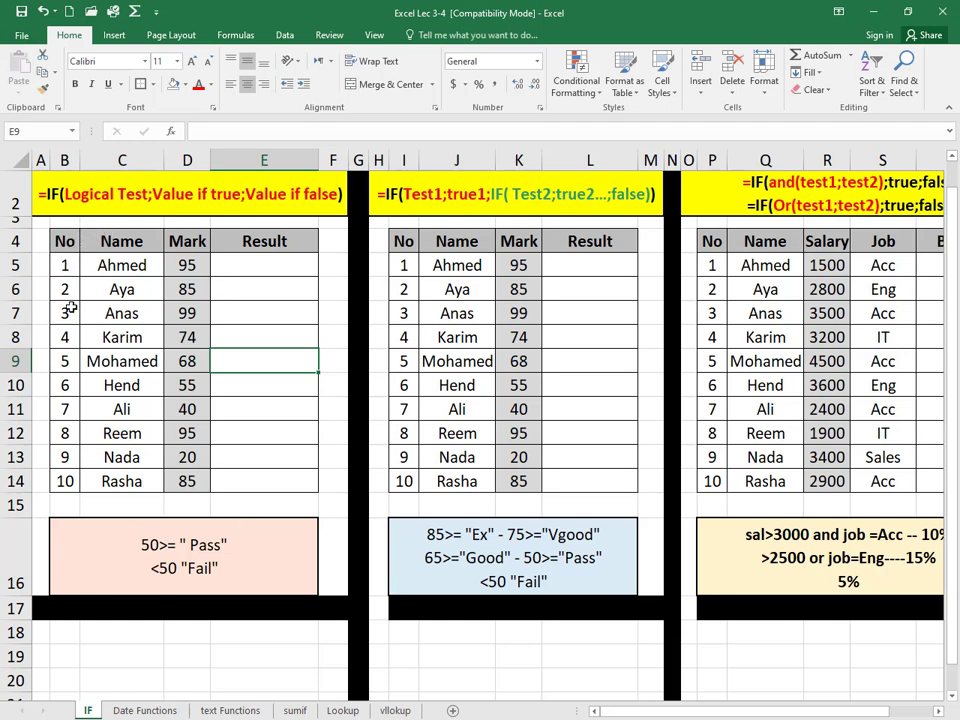
click(234, 274)
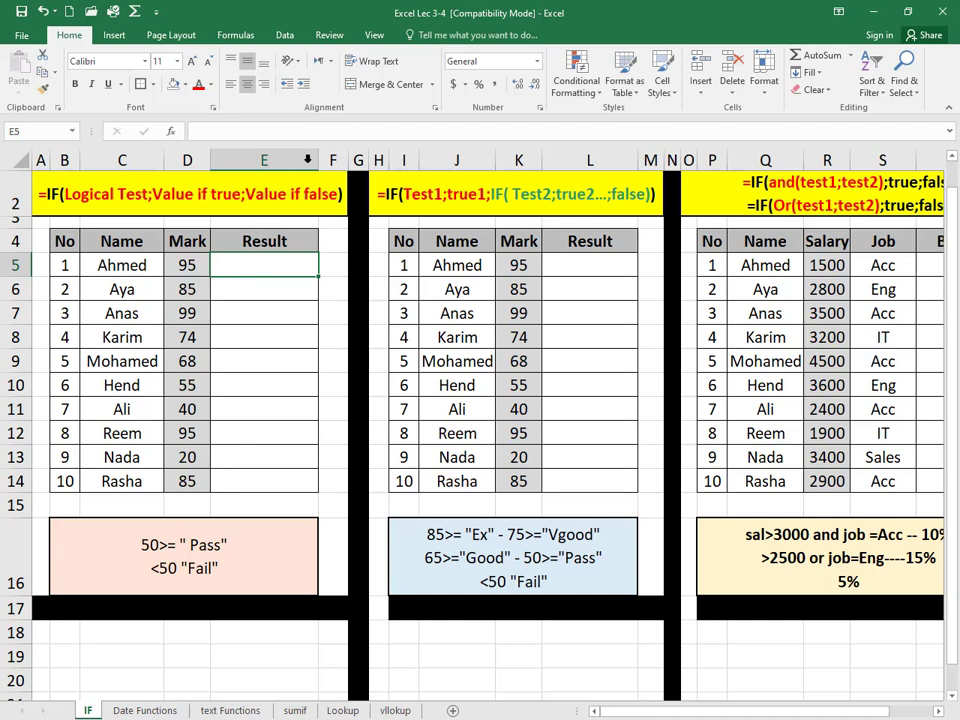
click(367, 66)
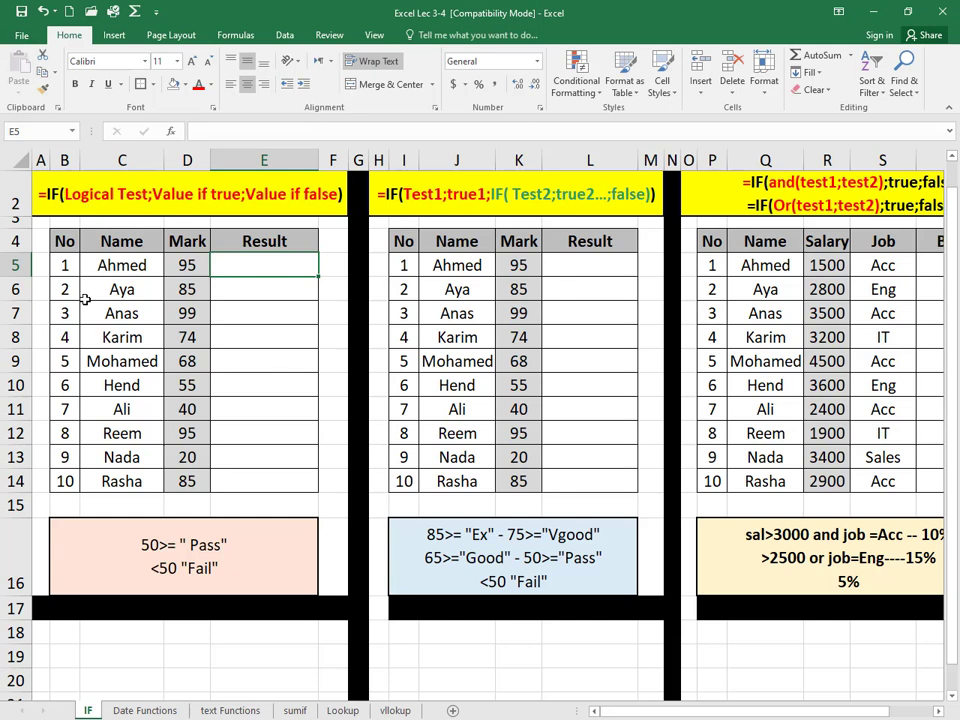
Step: Start an IF formula in E5 with the logical test D5>=50
text(=)
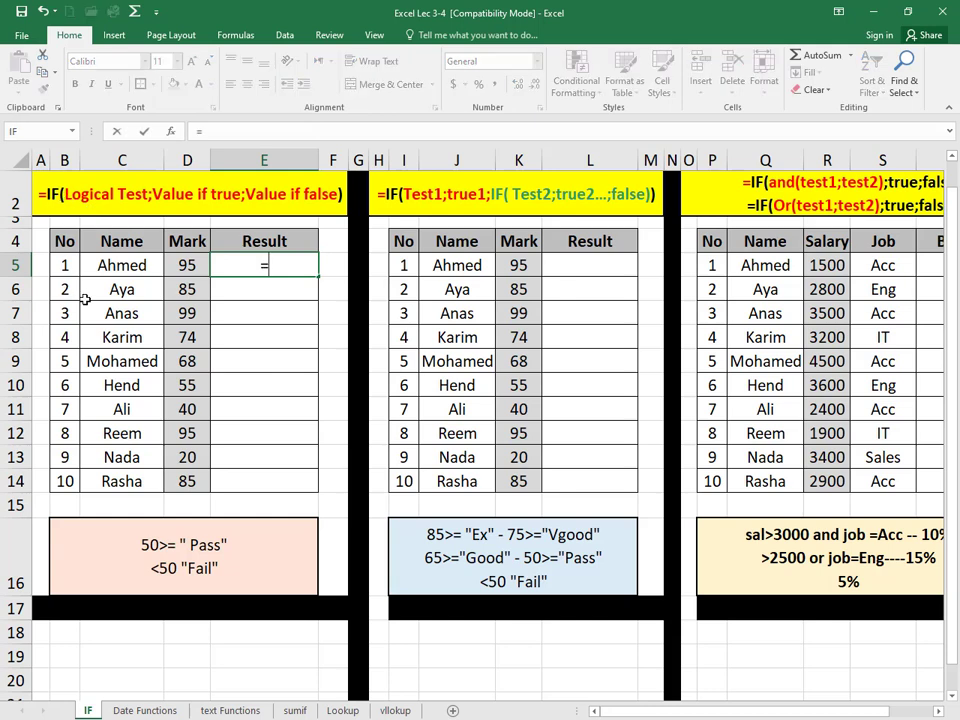
text(if)
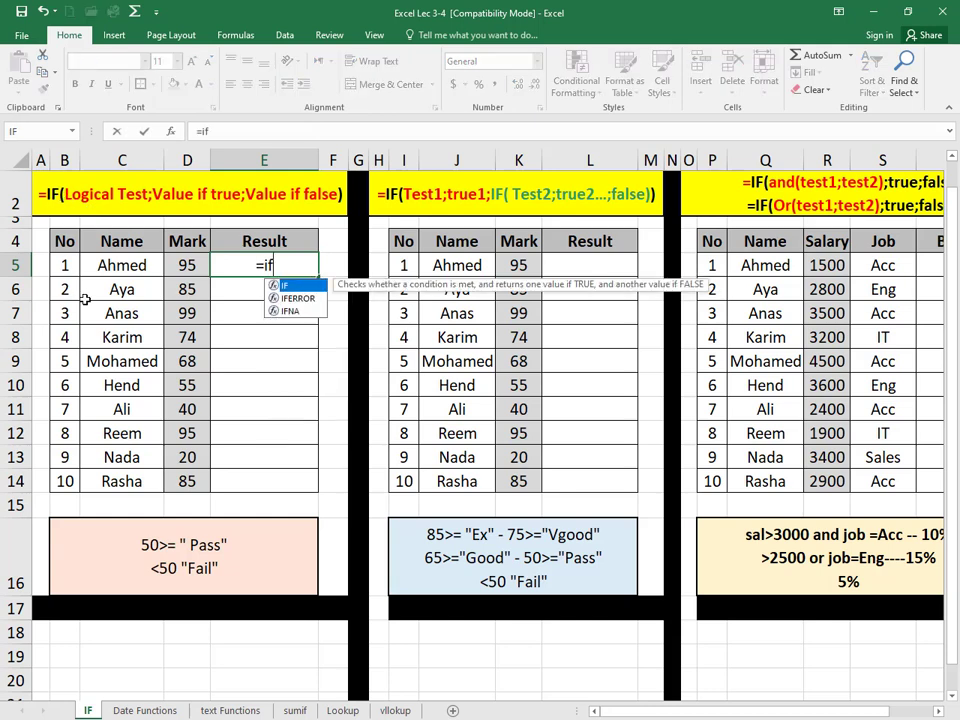
text(()
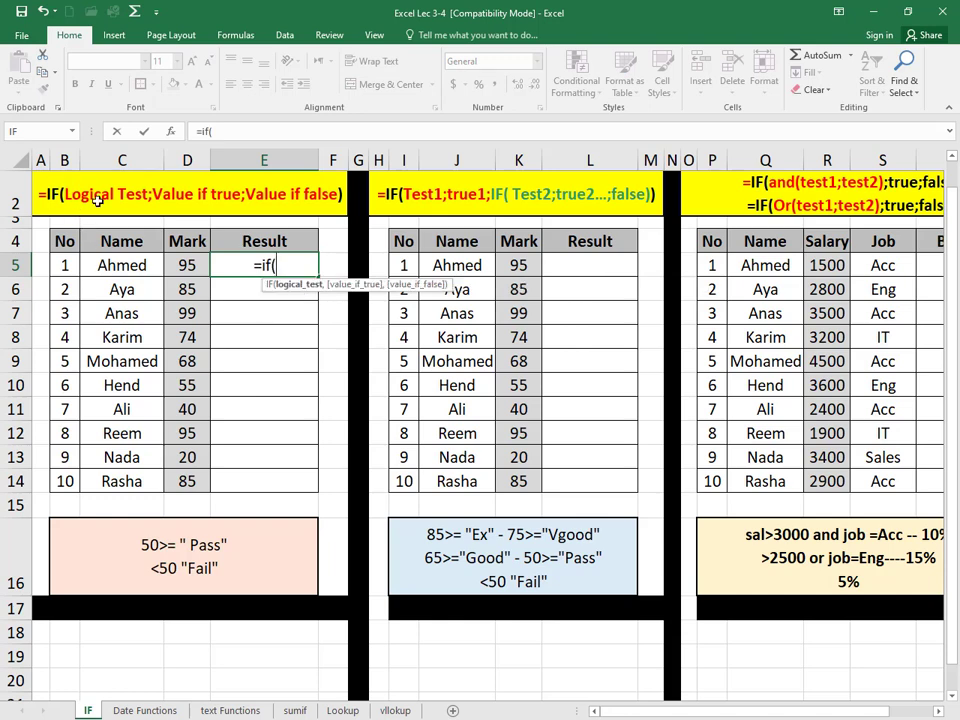
click(187, 265)
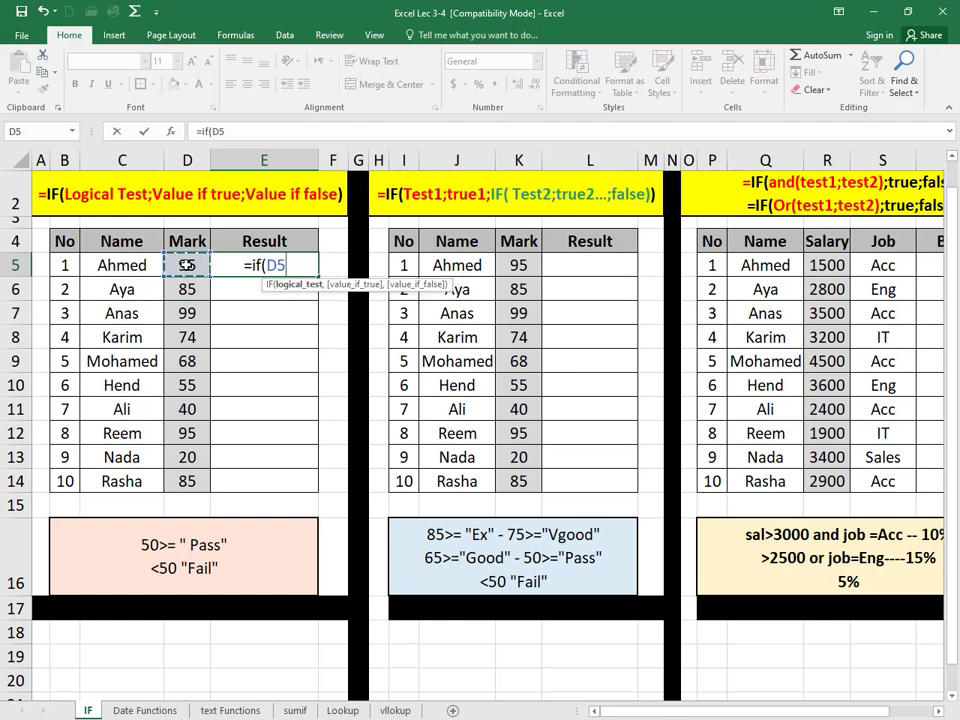
text(>)
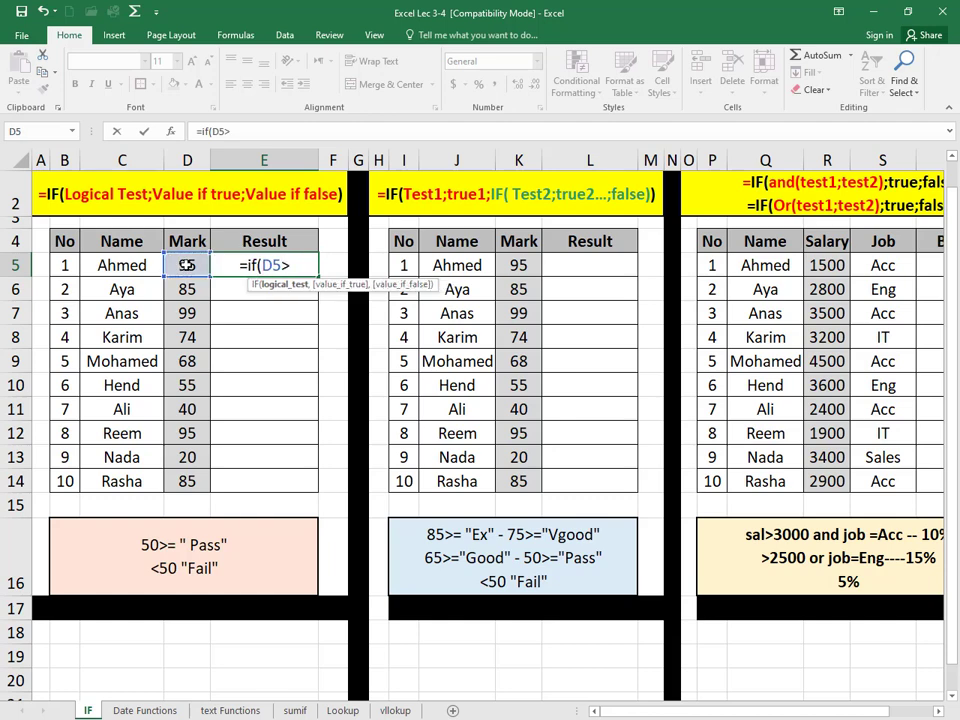
text(=50)
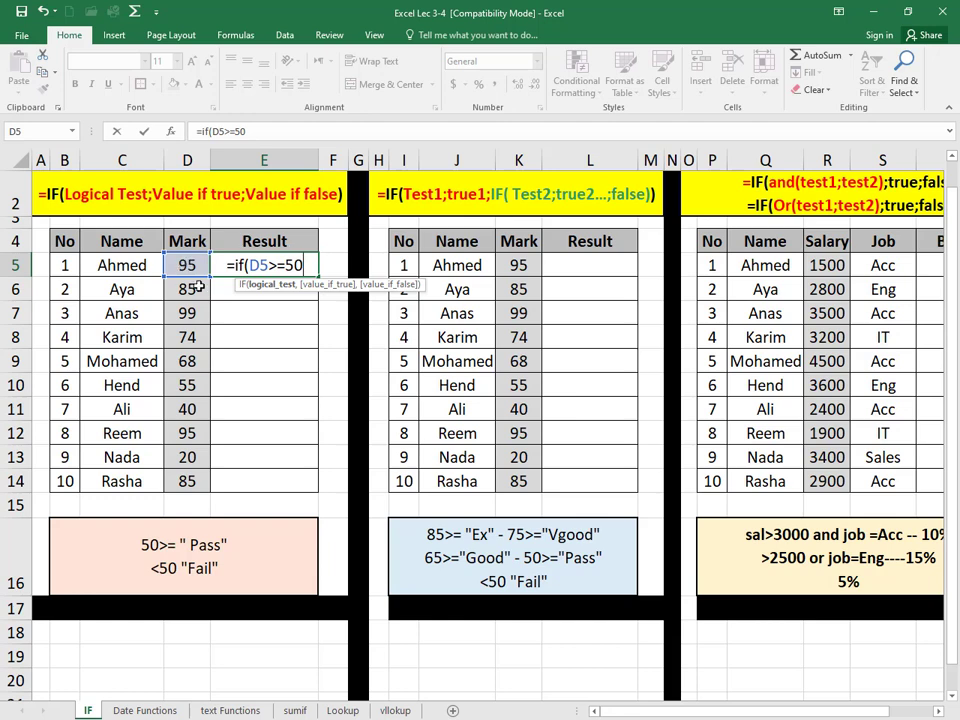
drag(336, 286, 309, 319)
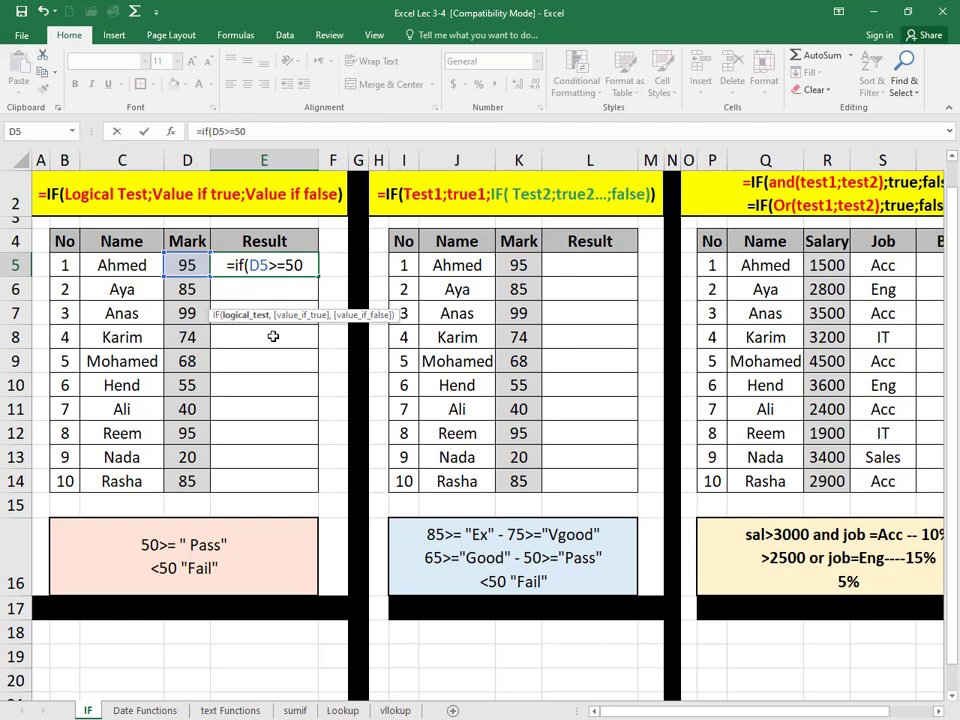
Step: Complete the E5 formula with "Pass" if true and "Fail" if false, and fill it down through E14
text(,)
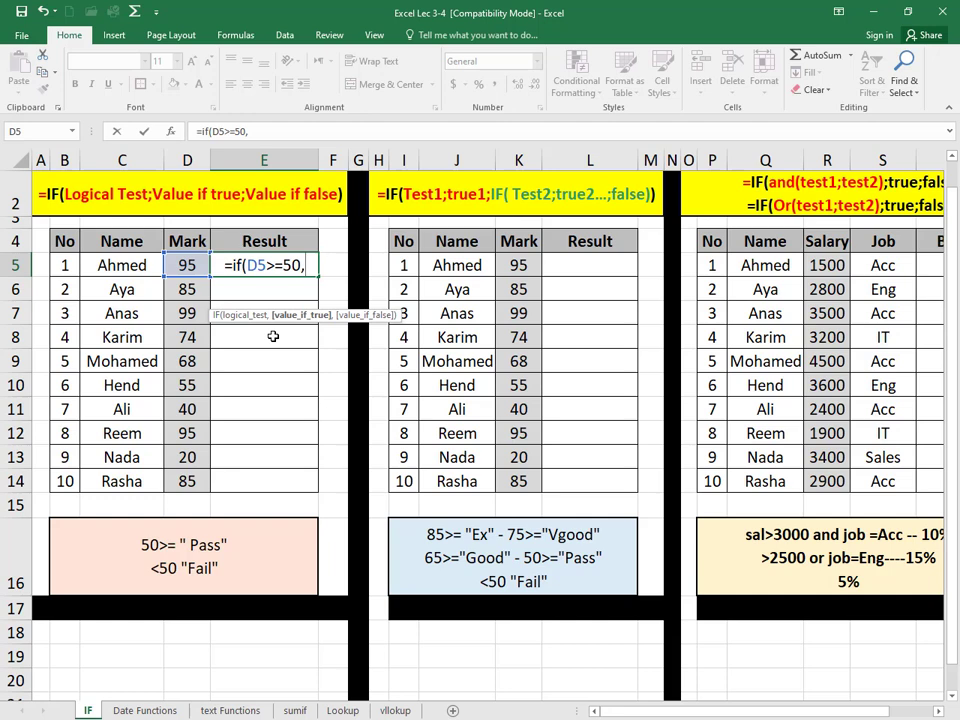
text(")
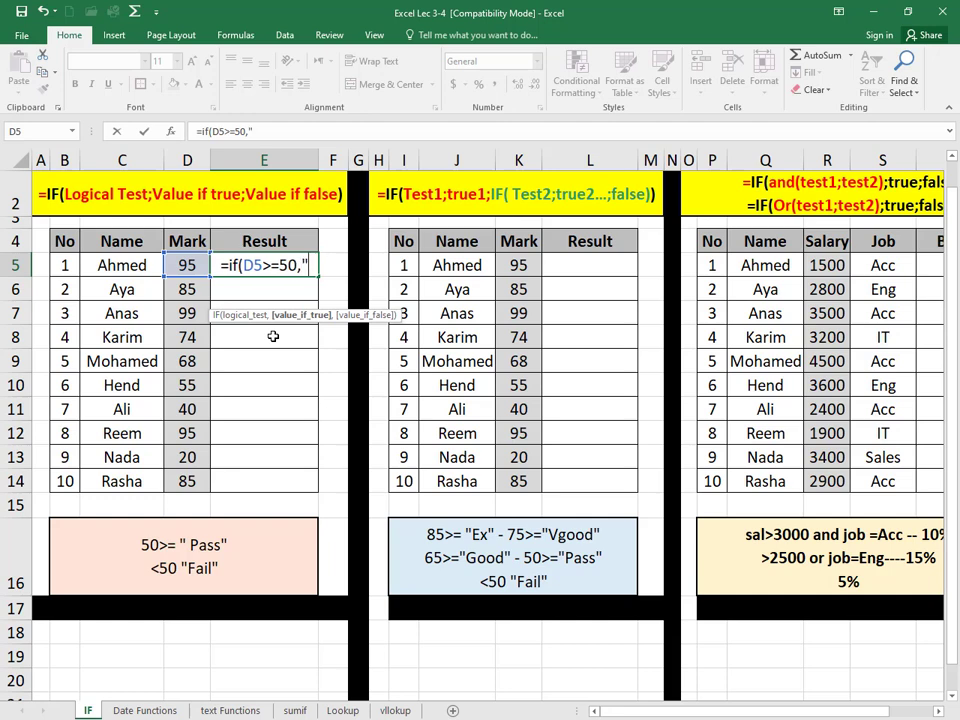
text(Pass)
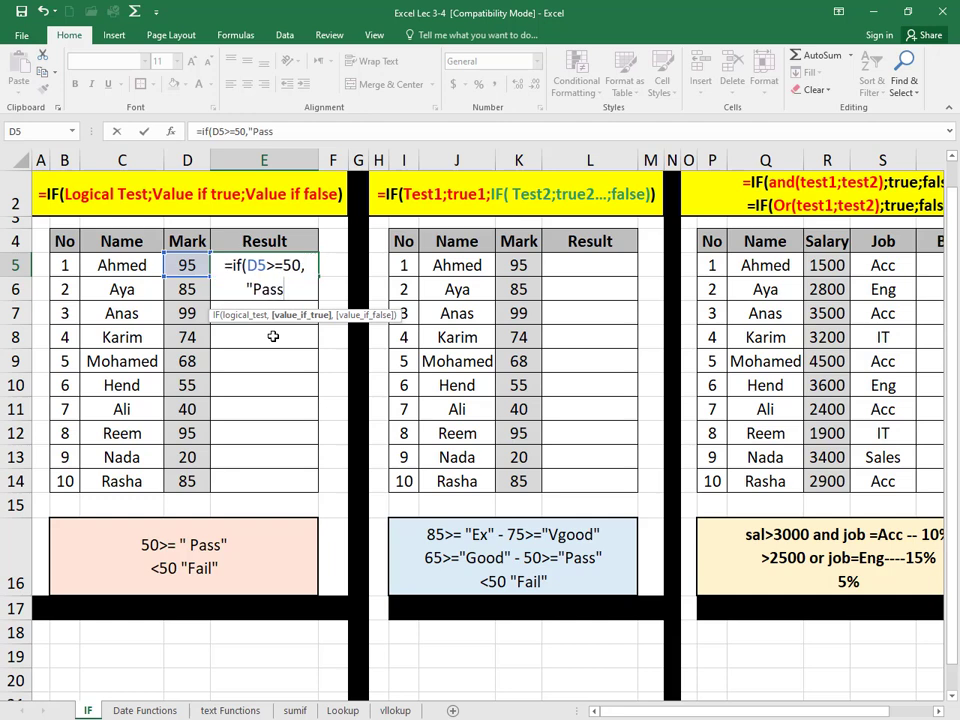
text(",)
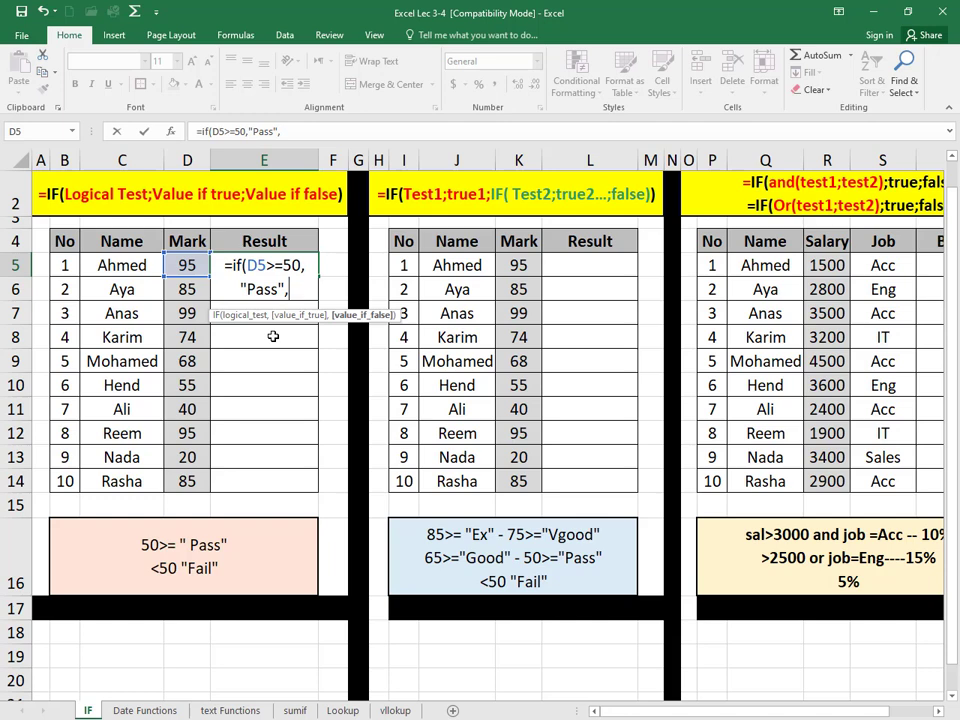
text("F)
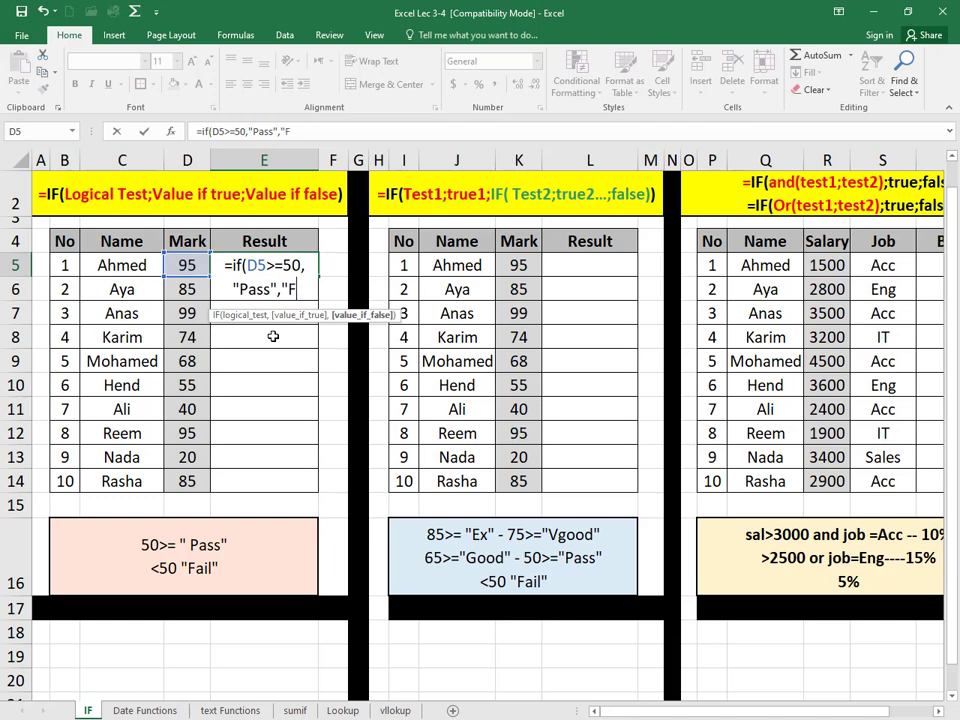
text(ail)
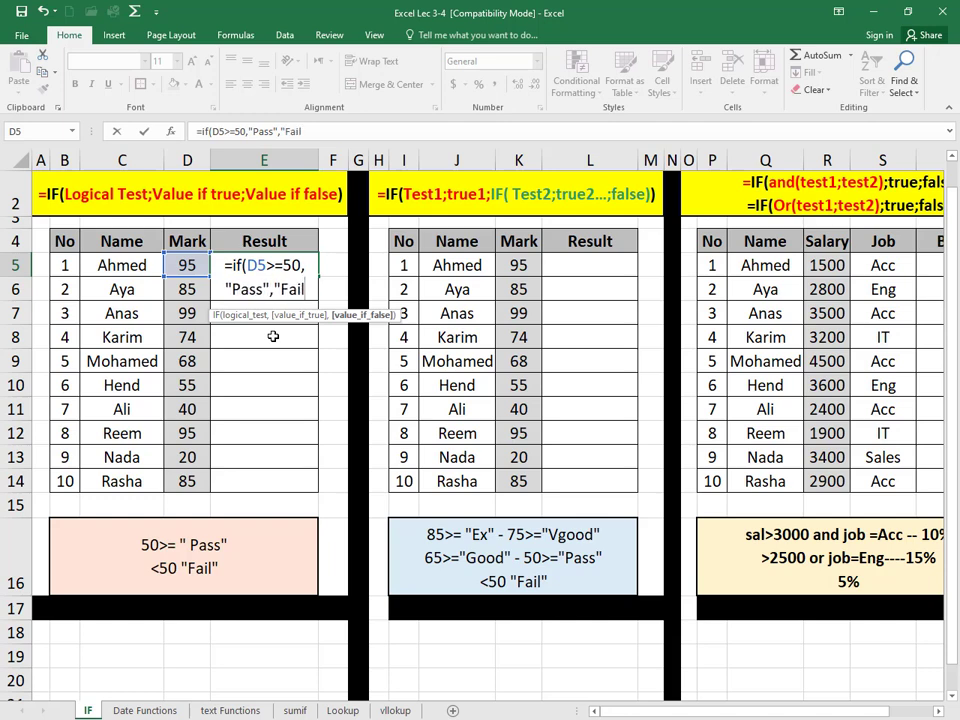
text("))
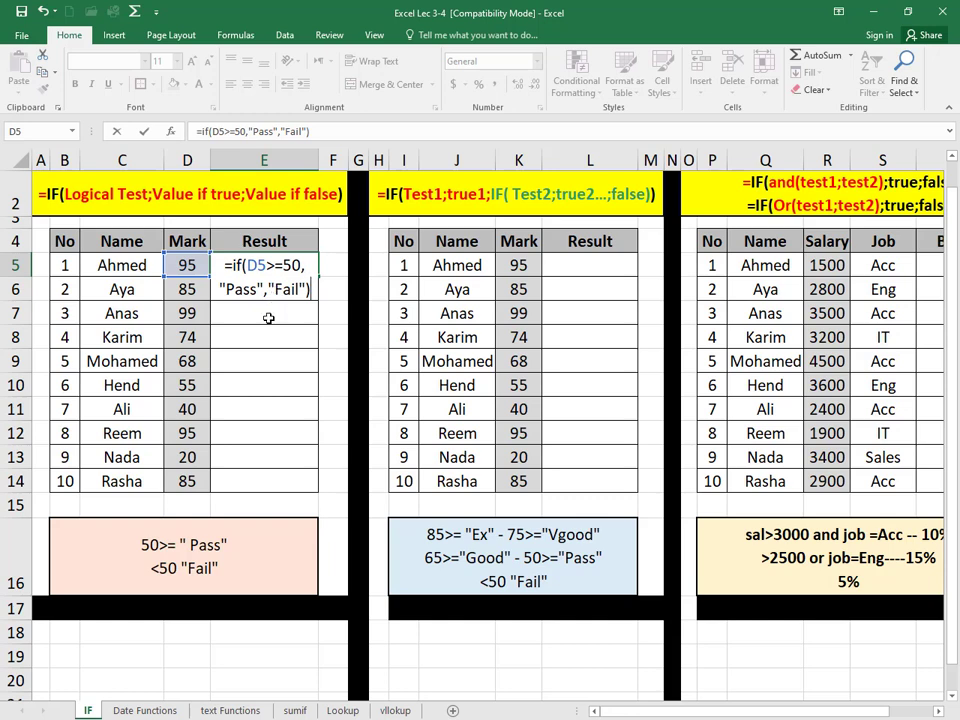
key(Return)
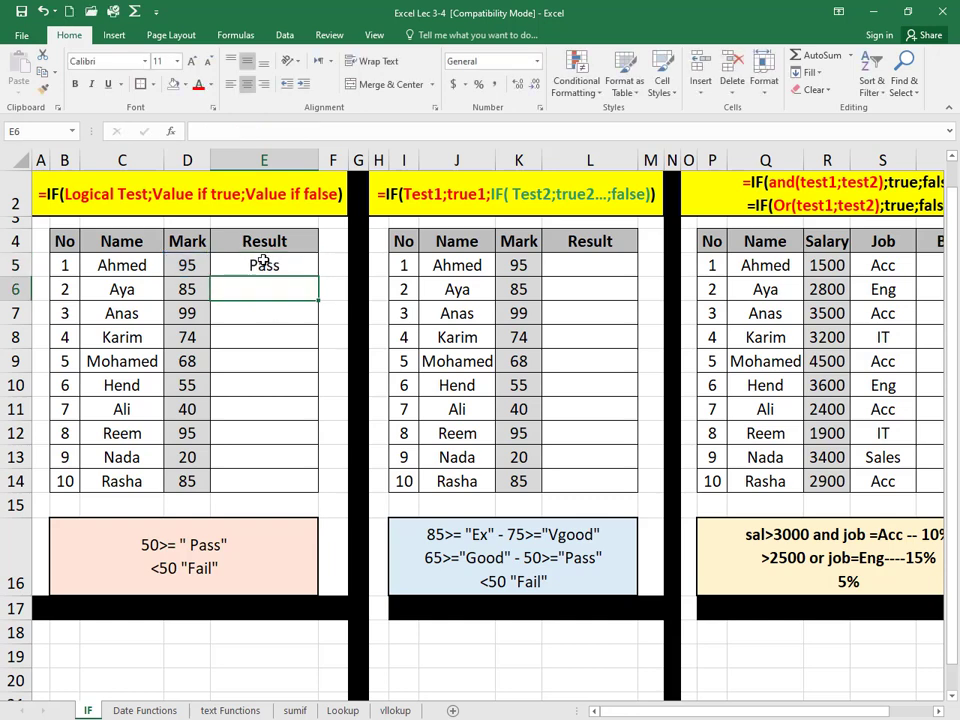
click(259, 265)
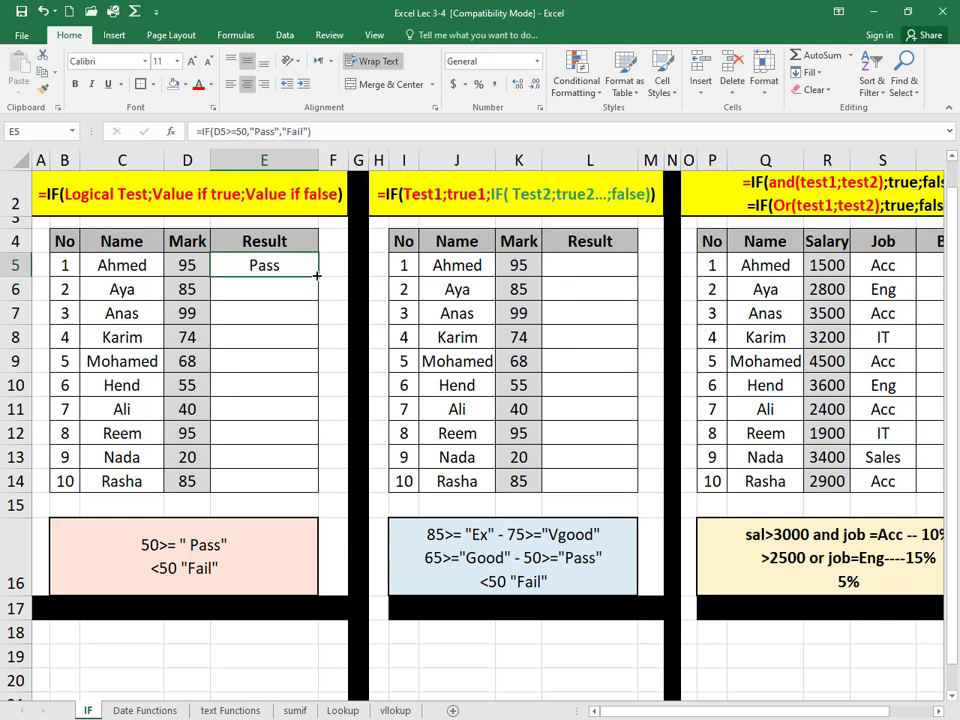
drag(316, 275, 303, 488)
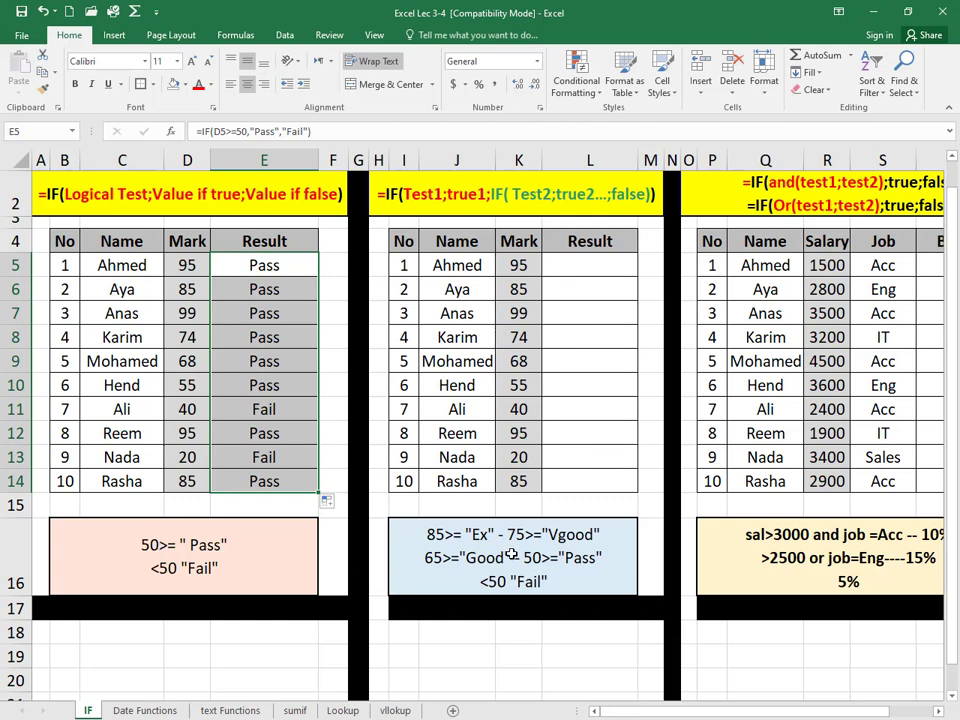
Step: Widen column L and start an IF formula in L5 that returns "Ex" when K5>=85
click(564, 264)
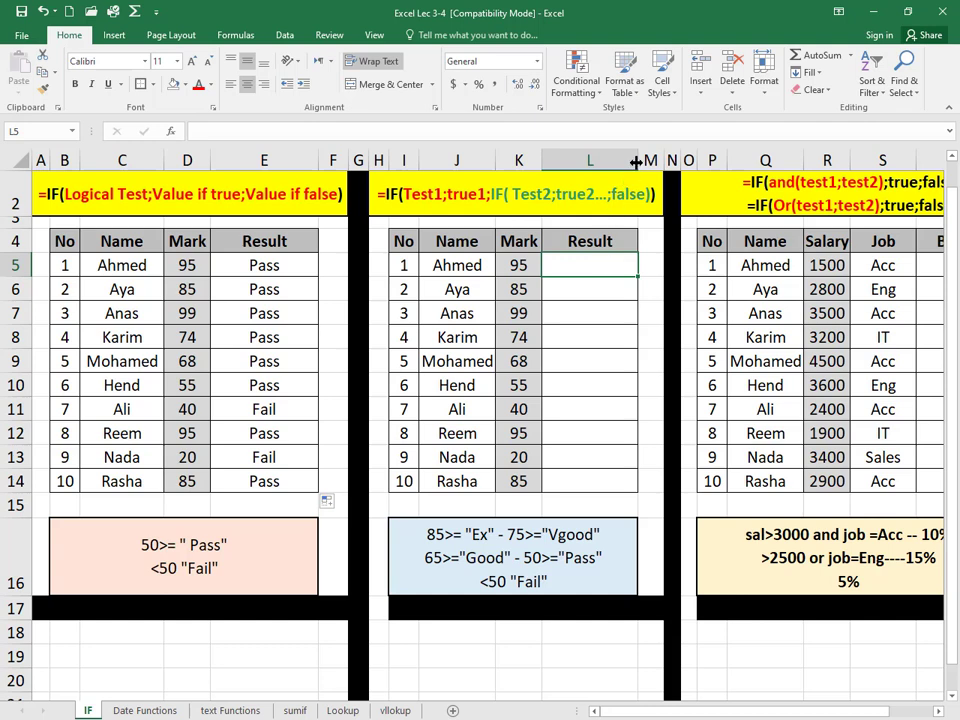
drag(638, 160, 777, 166)
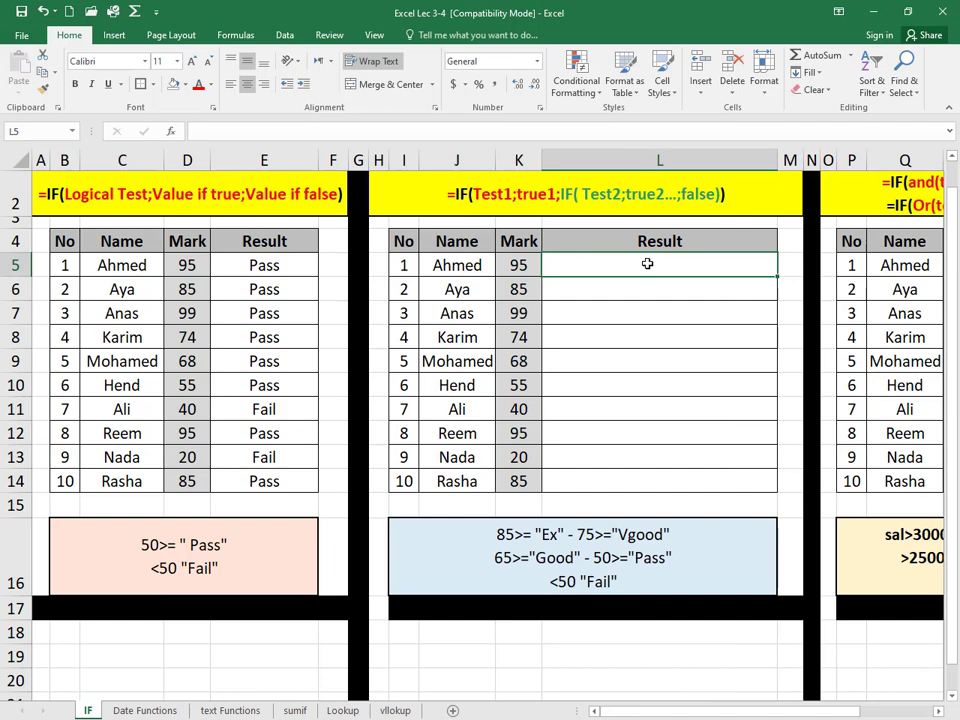
text(=)
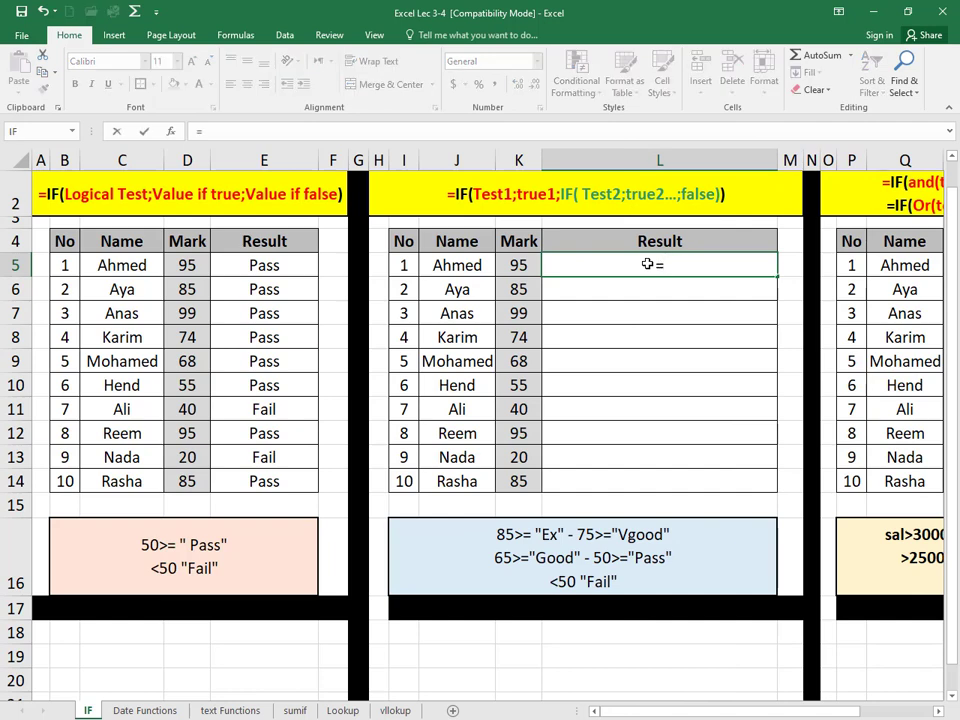
text(if()
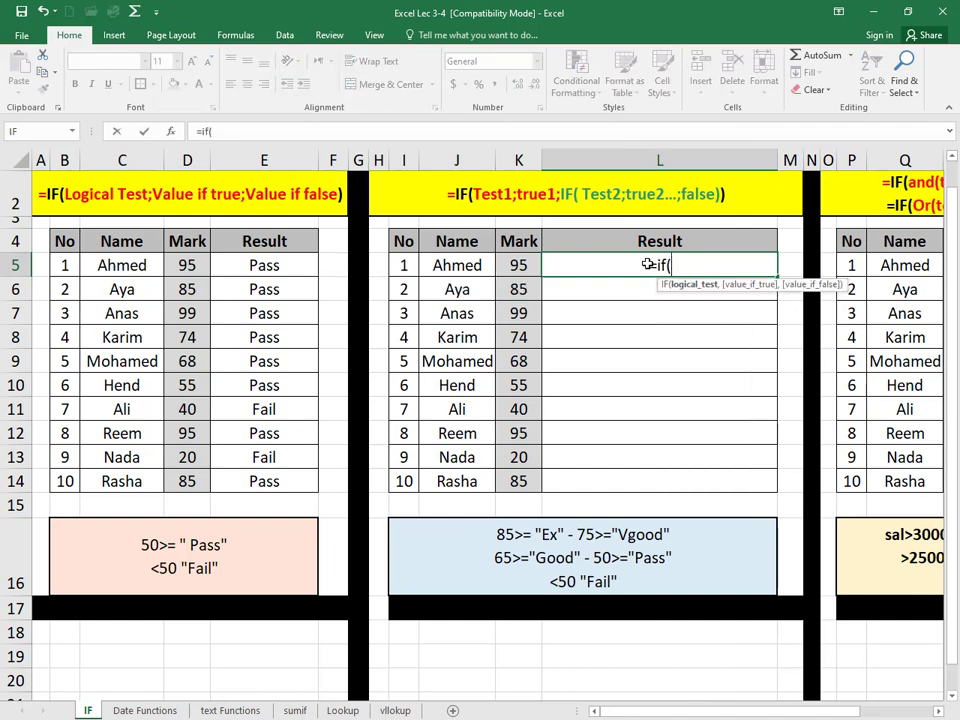
click(509, 260)
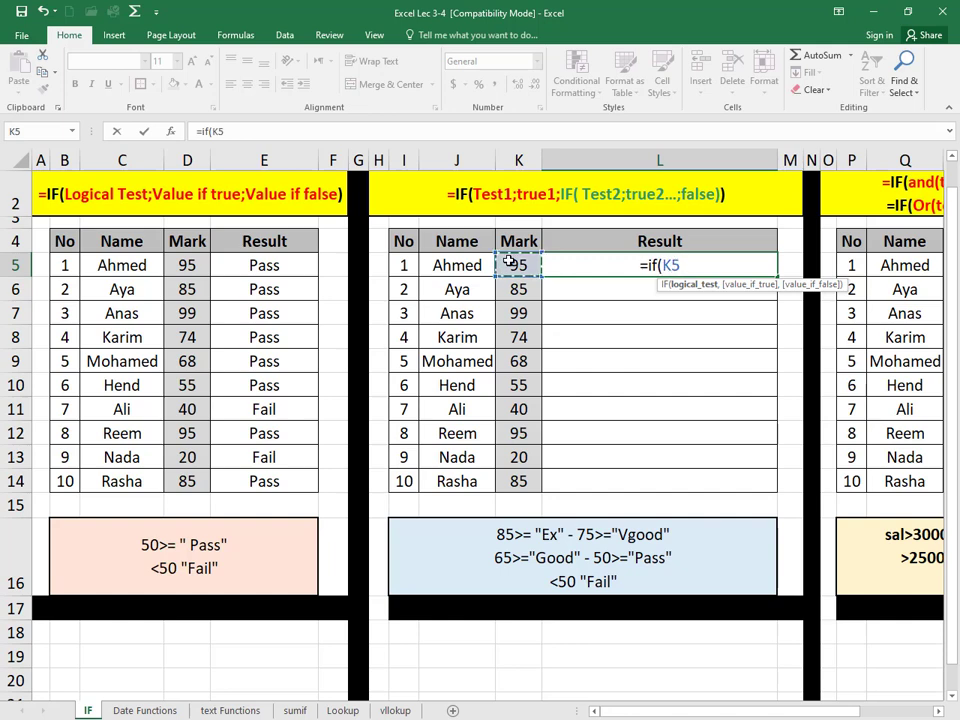
text(>=)
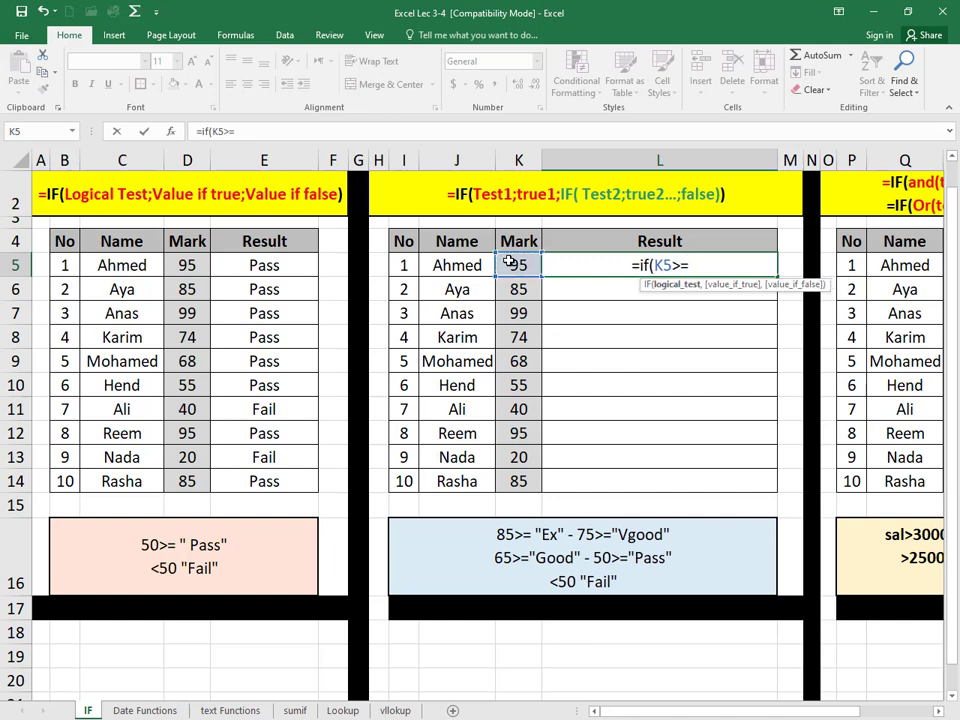
text(85)
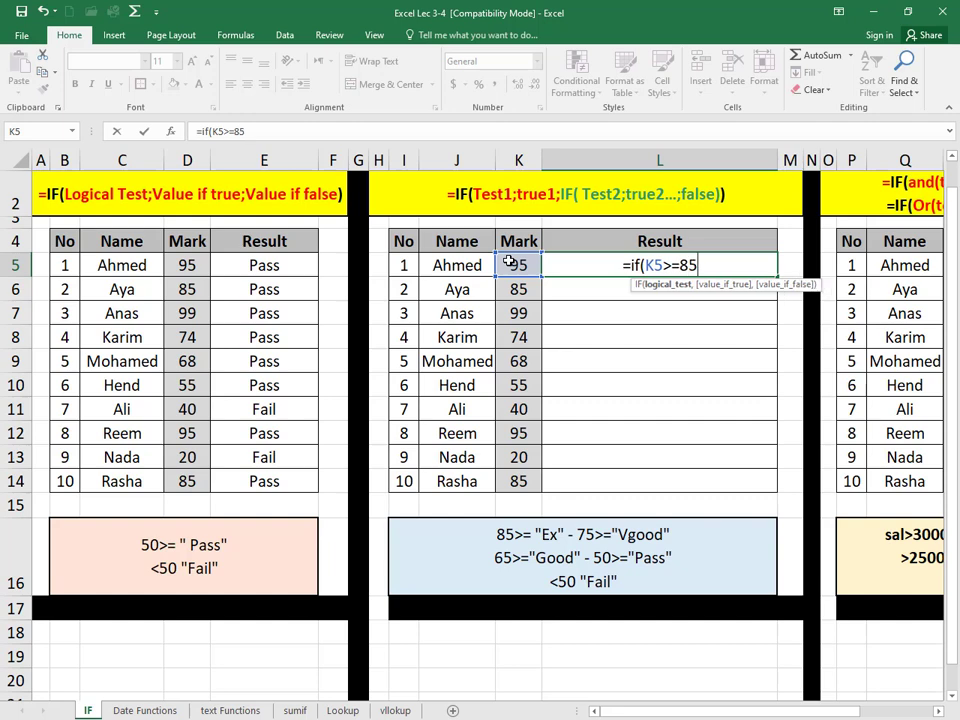
text(,)
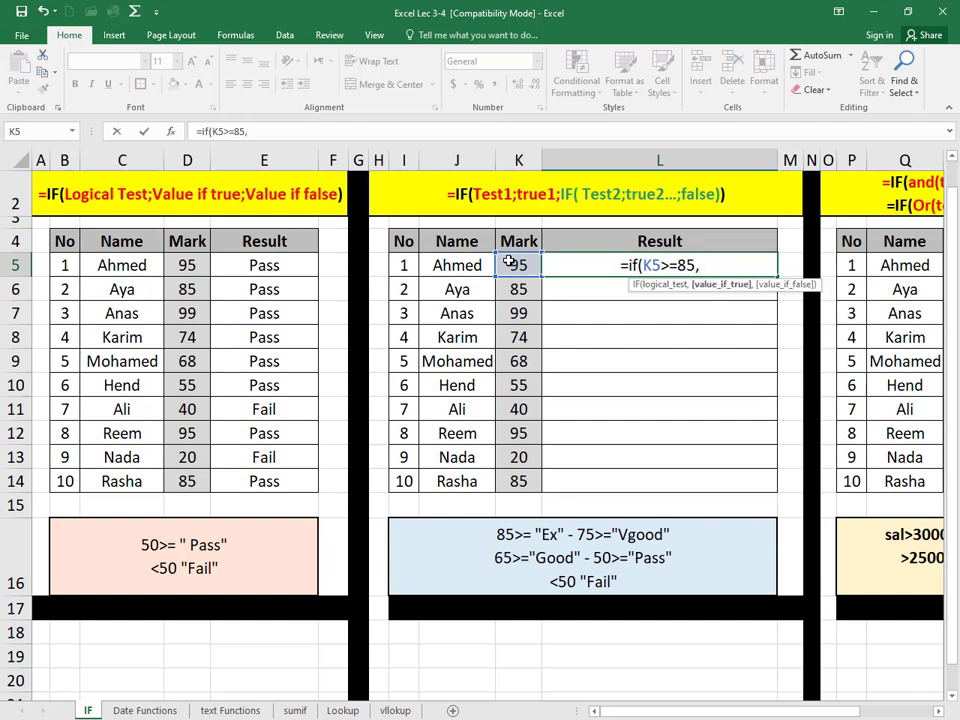
text("Ex")
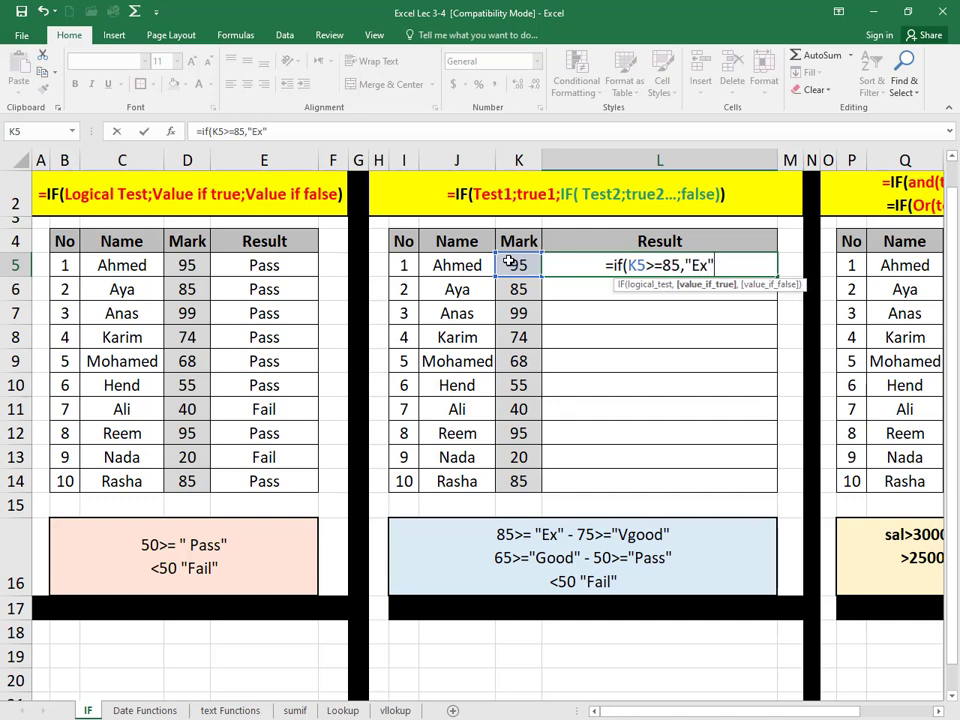
text(,)
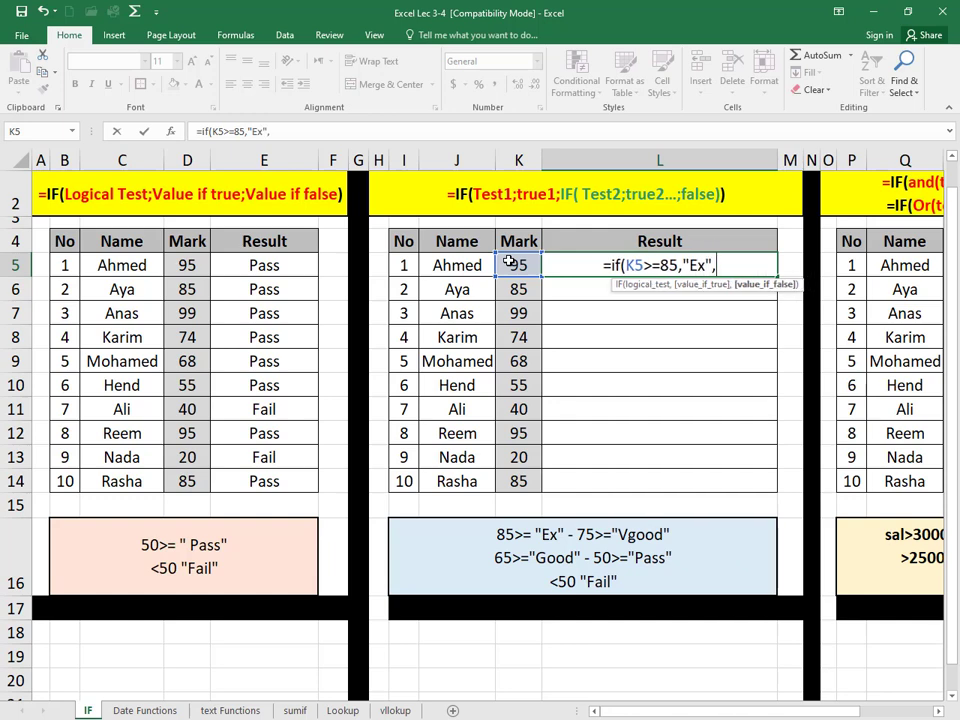
Step: Nest a second IF in the L5 formula's false argument that returns "Vgood" when K5>=75
text(if()
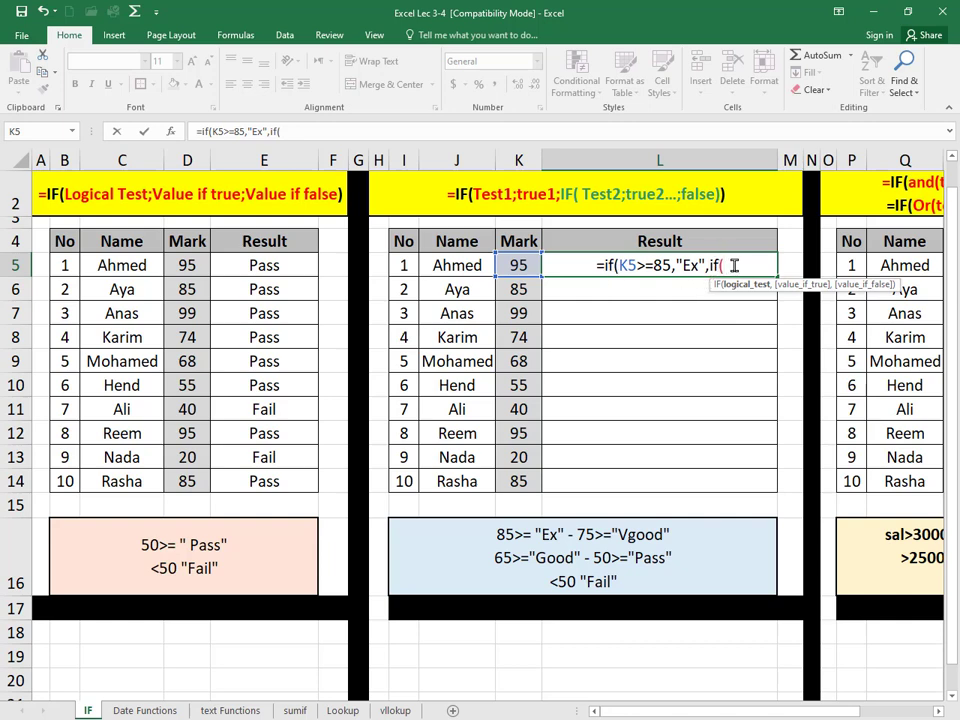
click(524, 264)
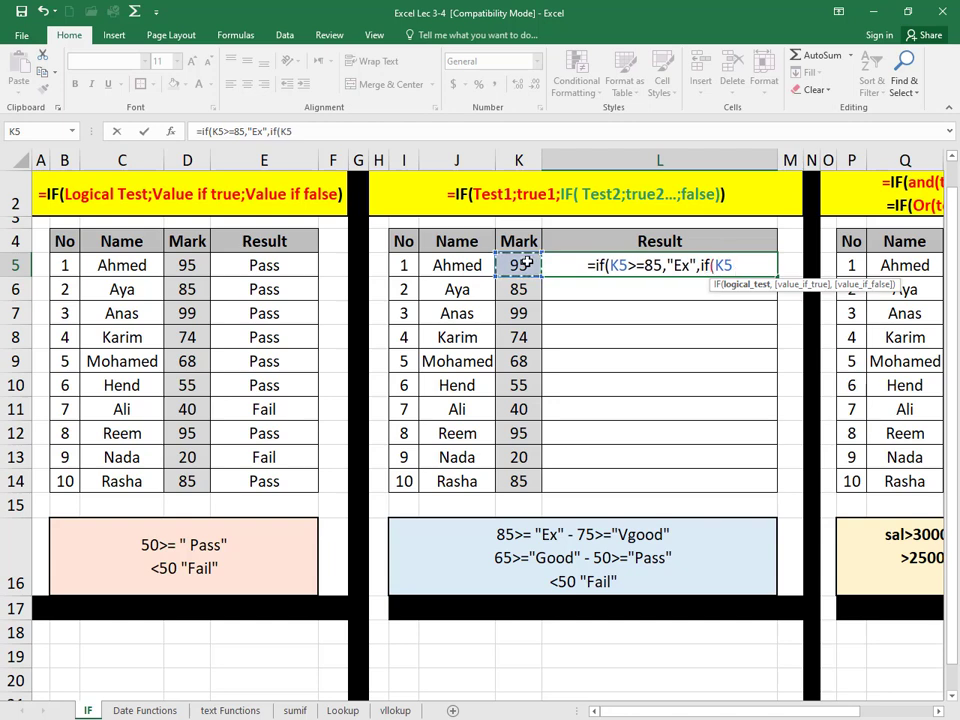
text(>=7)
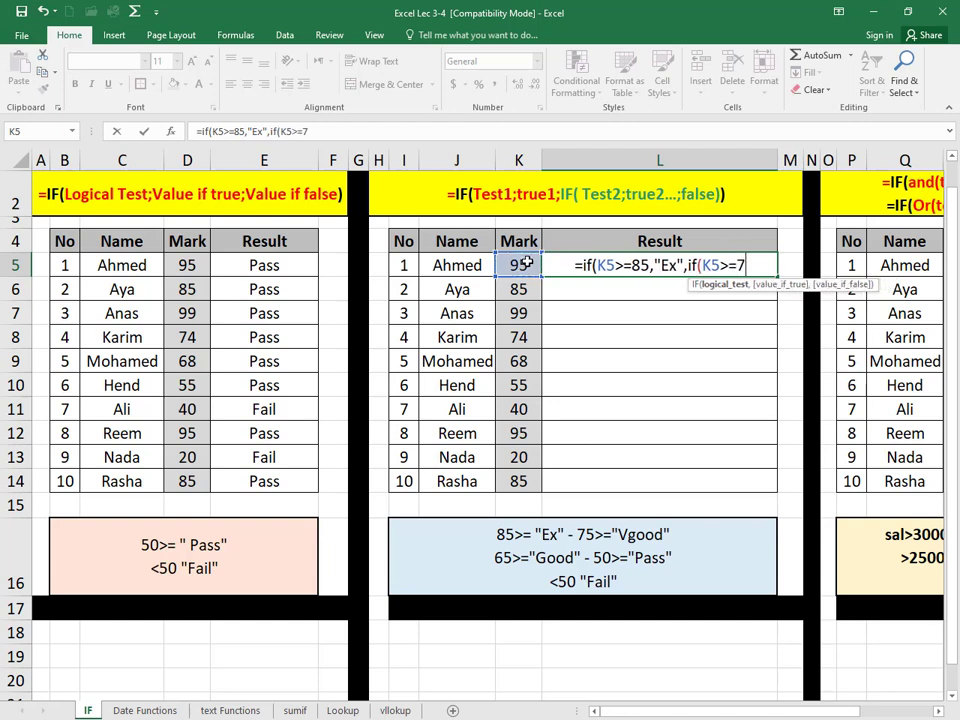
text(5,)
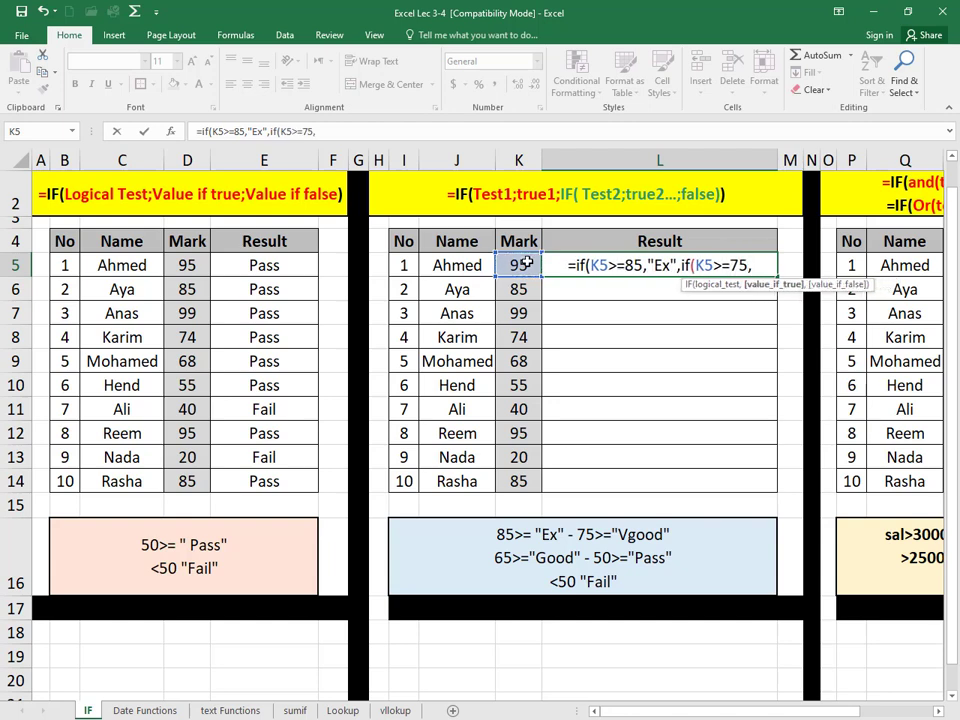
text(")
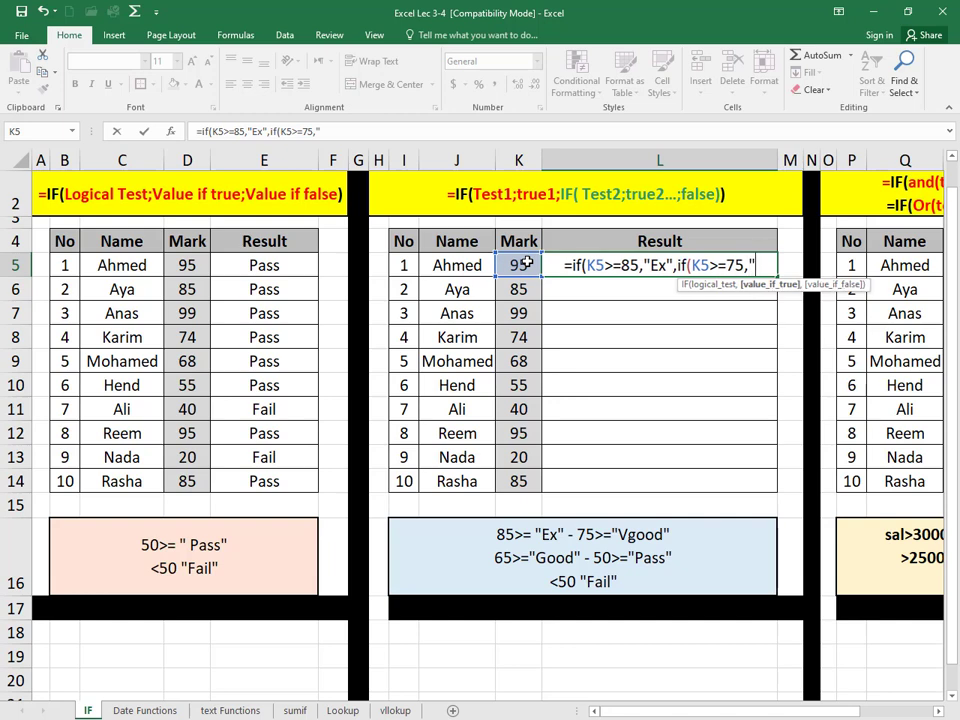
text(Vgood)
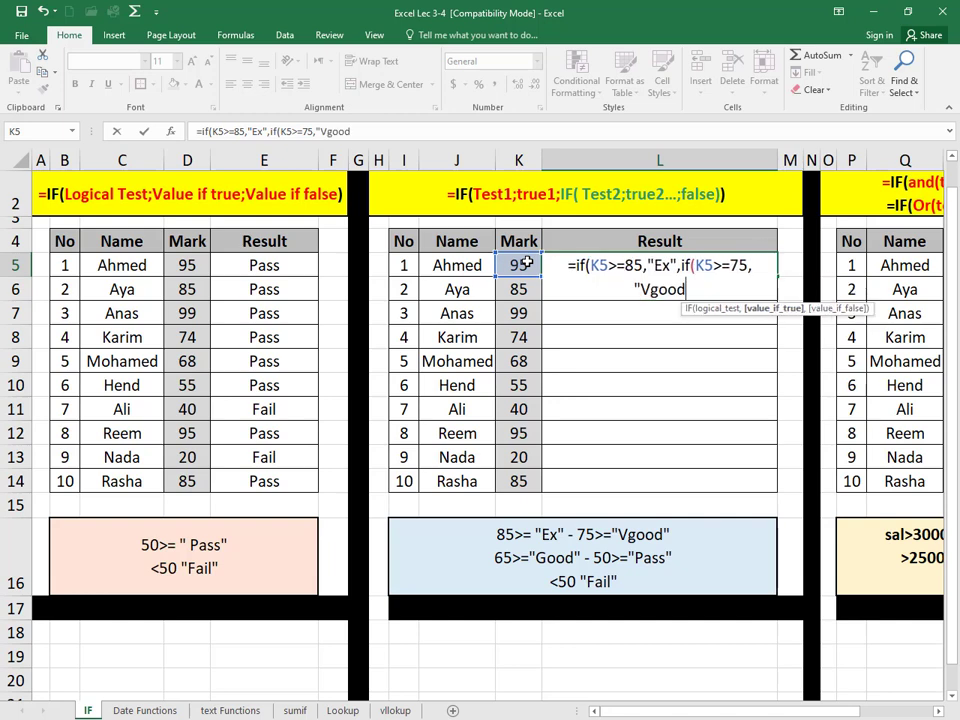
Step: Nest a third IF in the L5 formula that returns "Good" when K5>=65
text(",if)
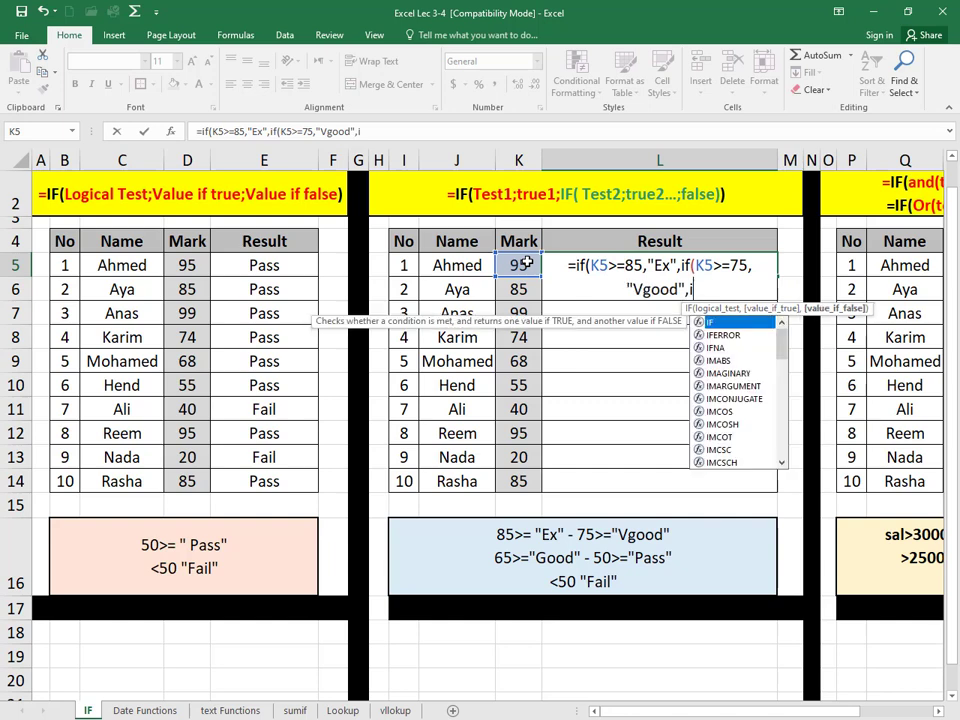
text(()
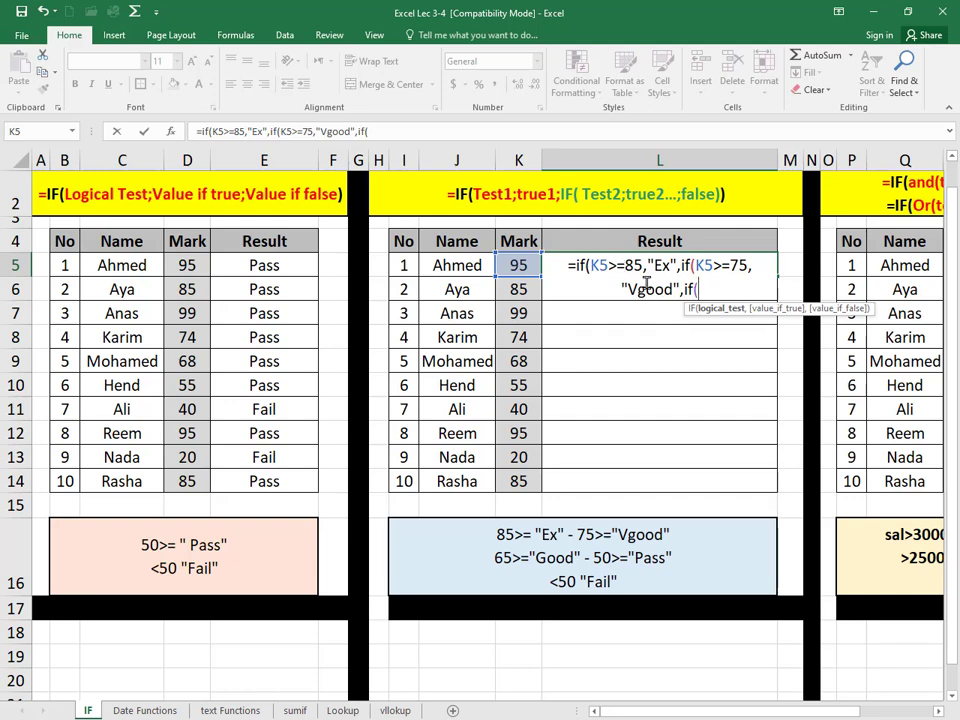
click(523, 265)
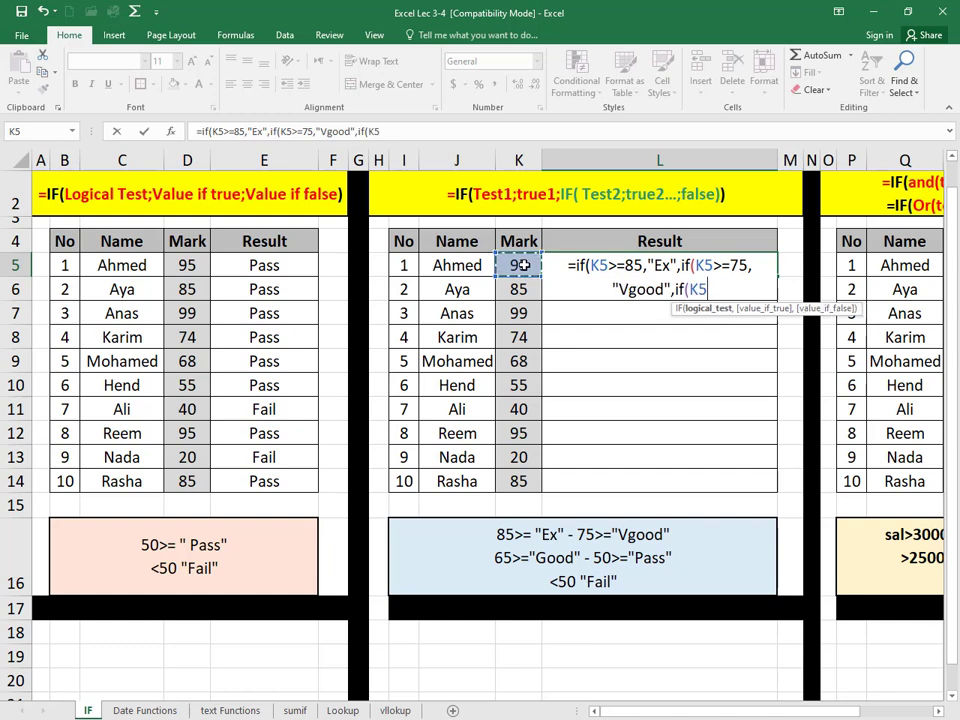
text(>=)
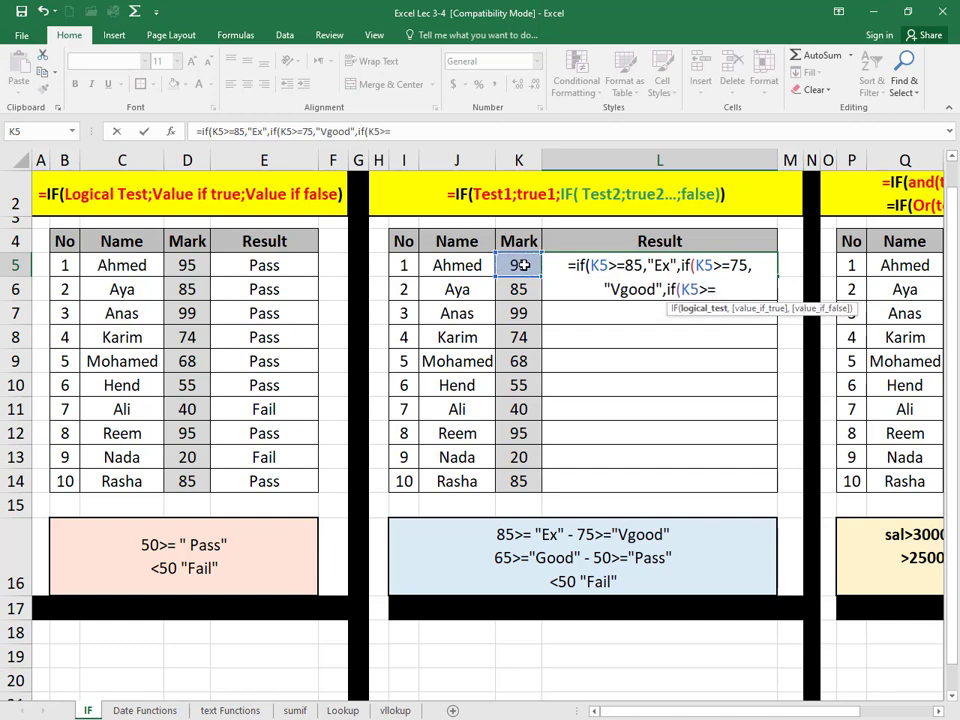
text(65)
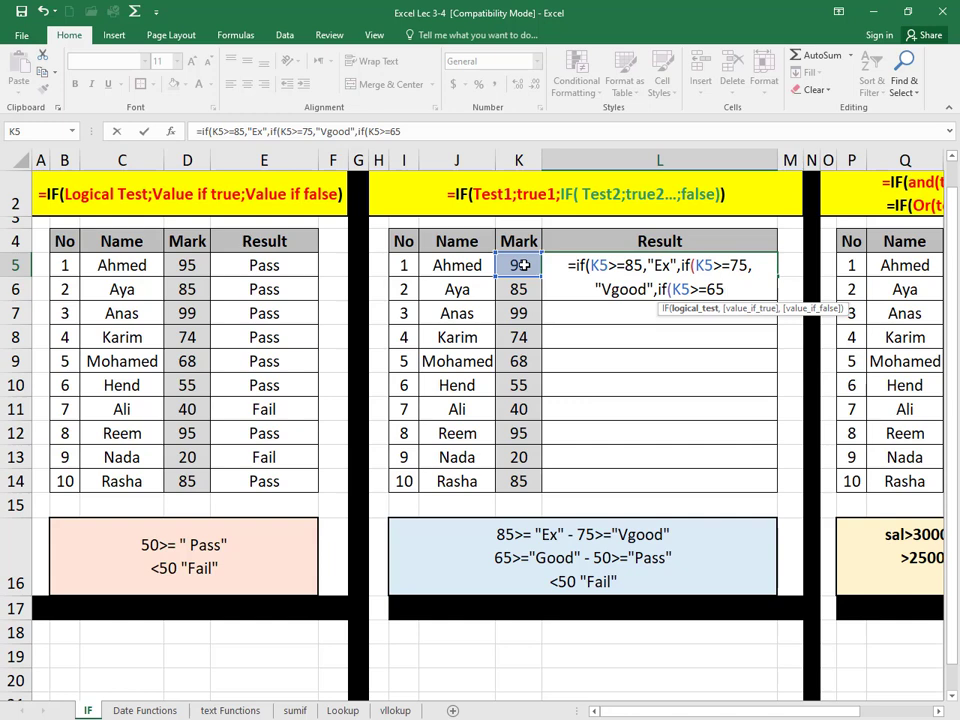
text(,")
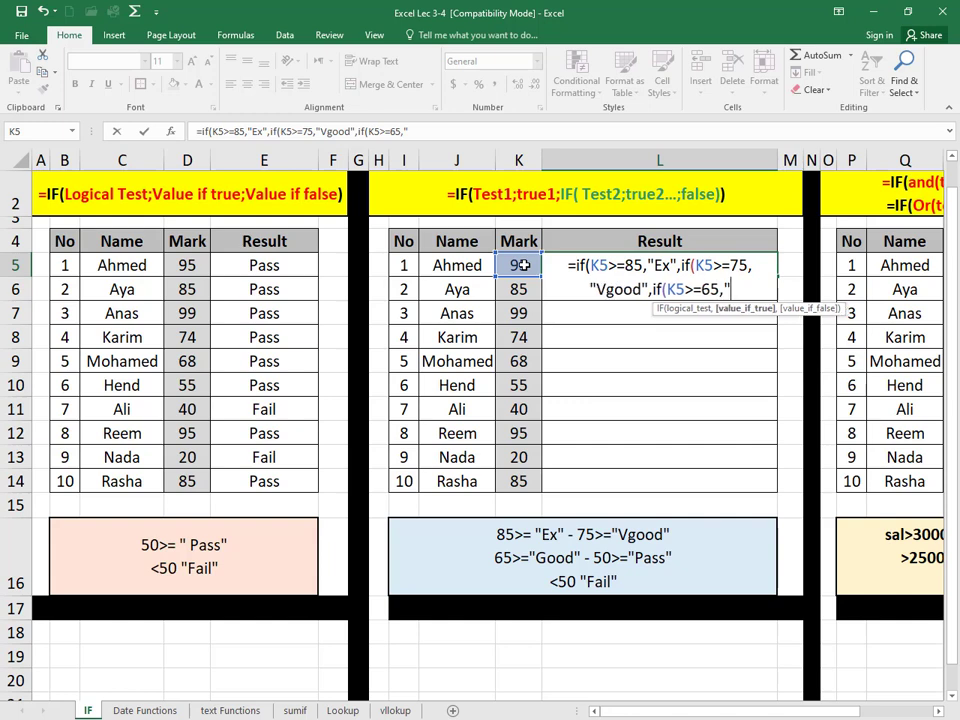
text(Good)
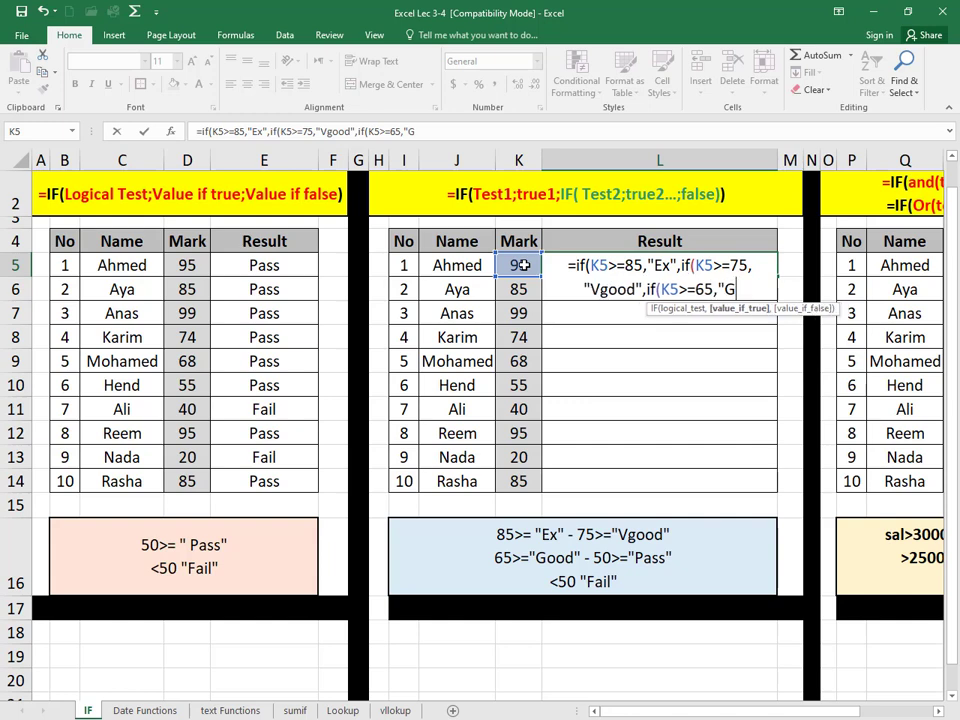
text(")
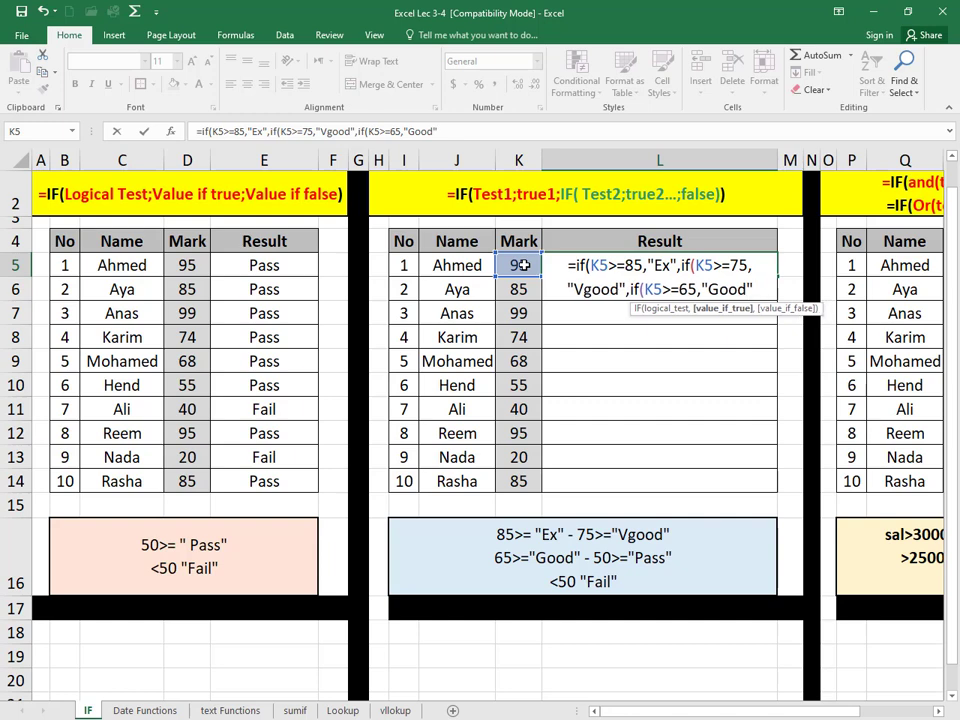
Step: Nest a fourth IF in the L5 formula that returns "Pass" when K5>=50
text(,)
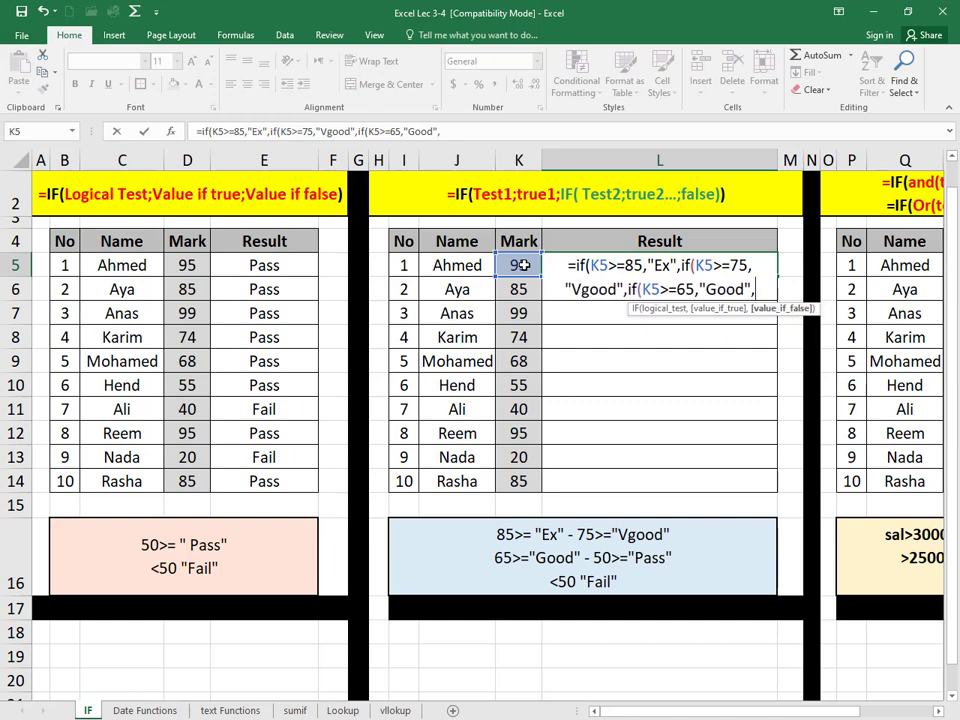
text(if()
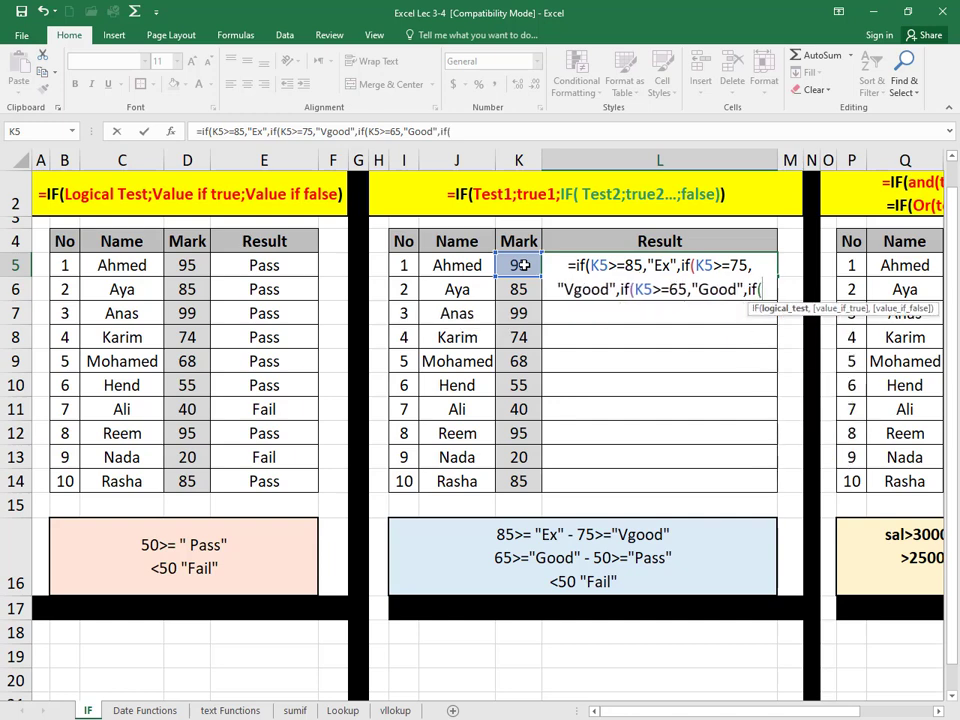
click(523, 265)
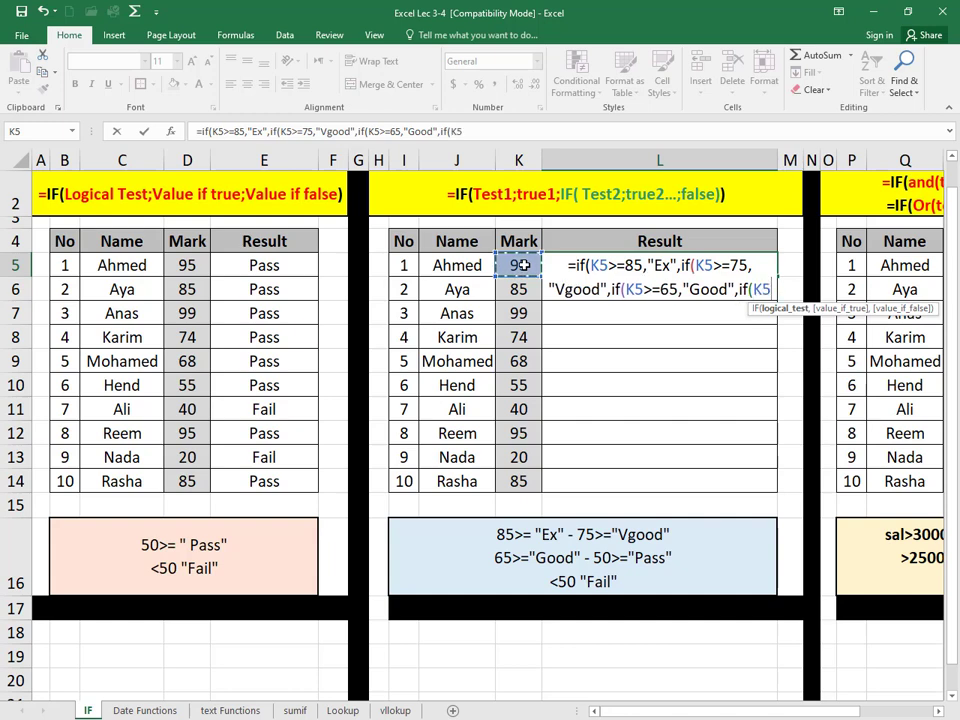
text(>=50)
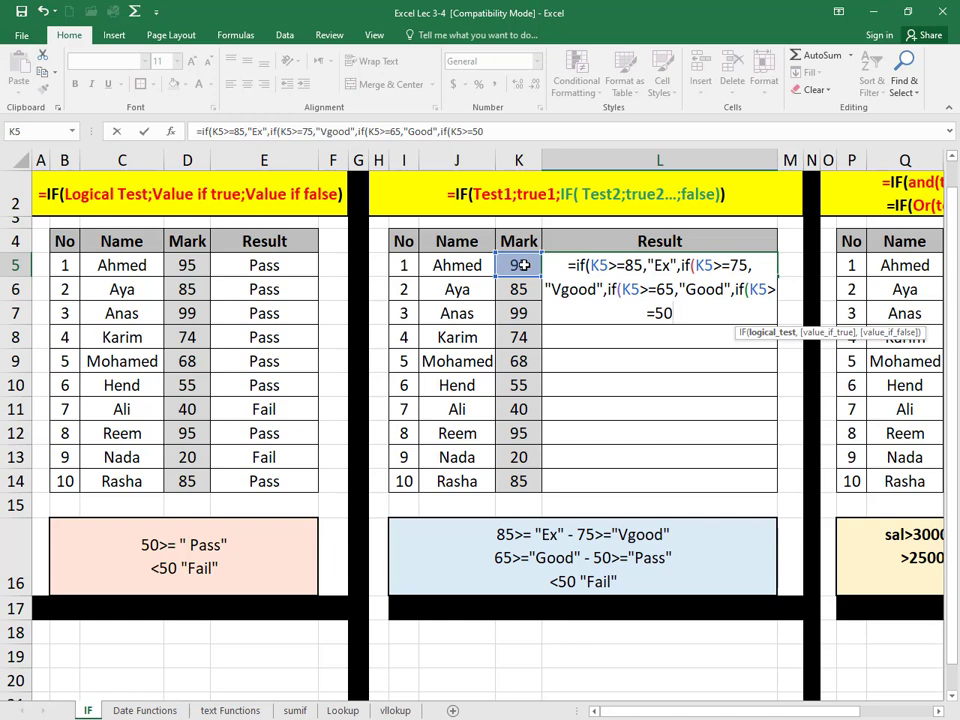
text(,")
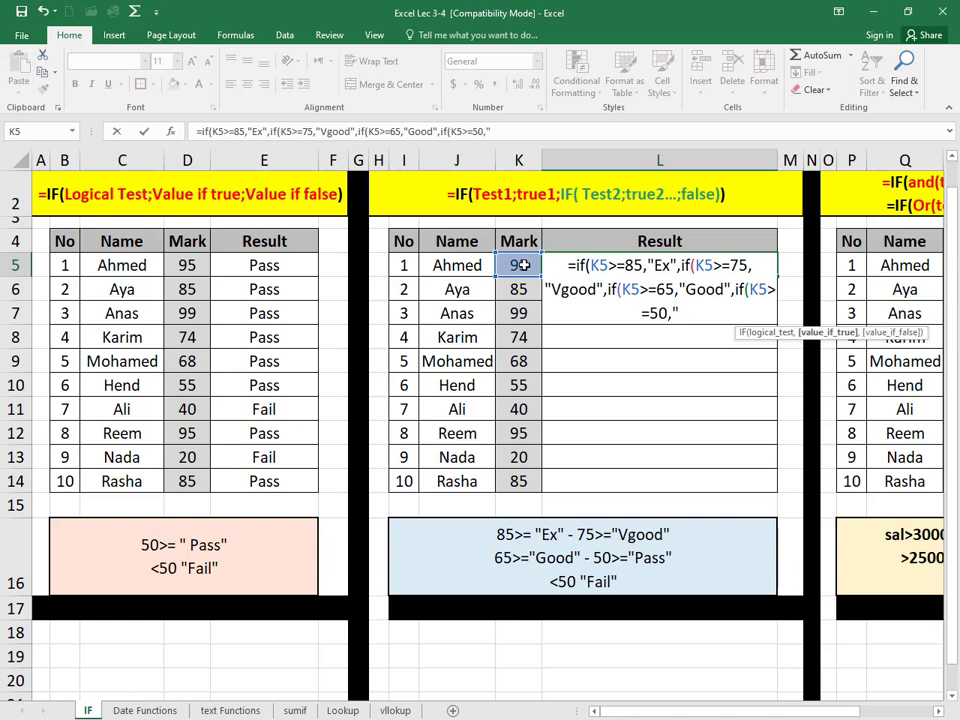
text(Pass")
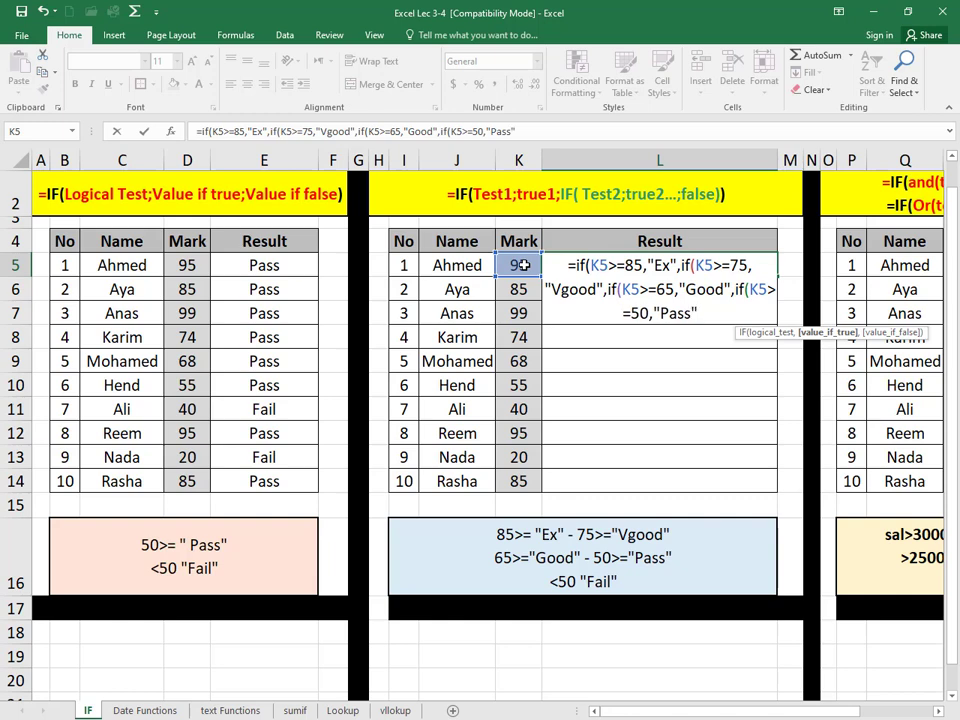
Step: Finish the L5 formula with "Fail" as the last false value, close all four IFs and enter it
text(,)
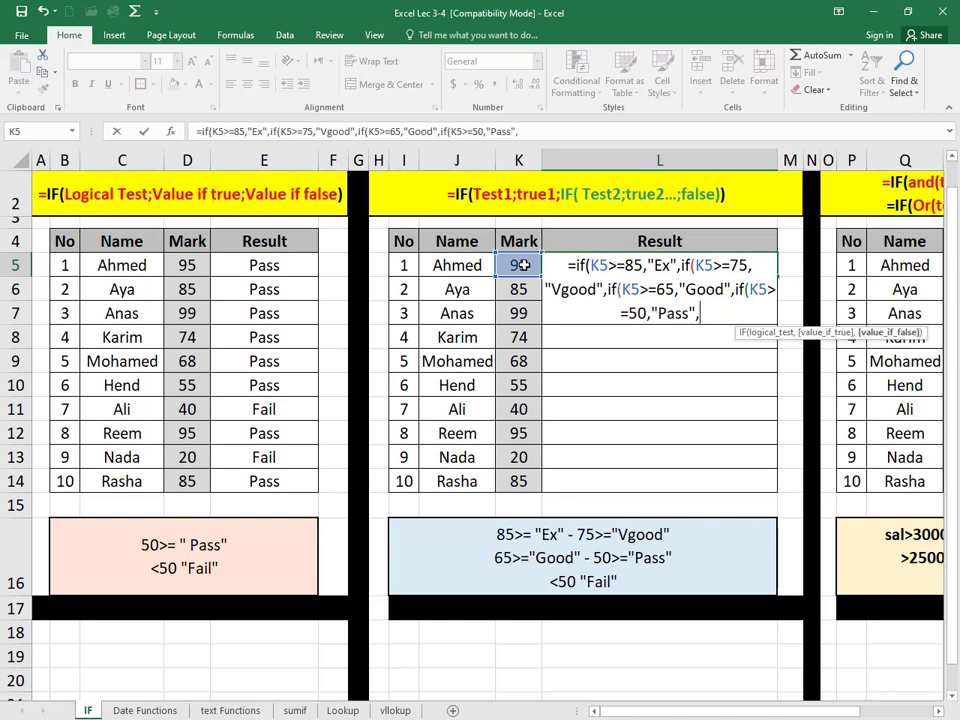
text(")
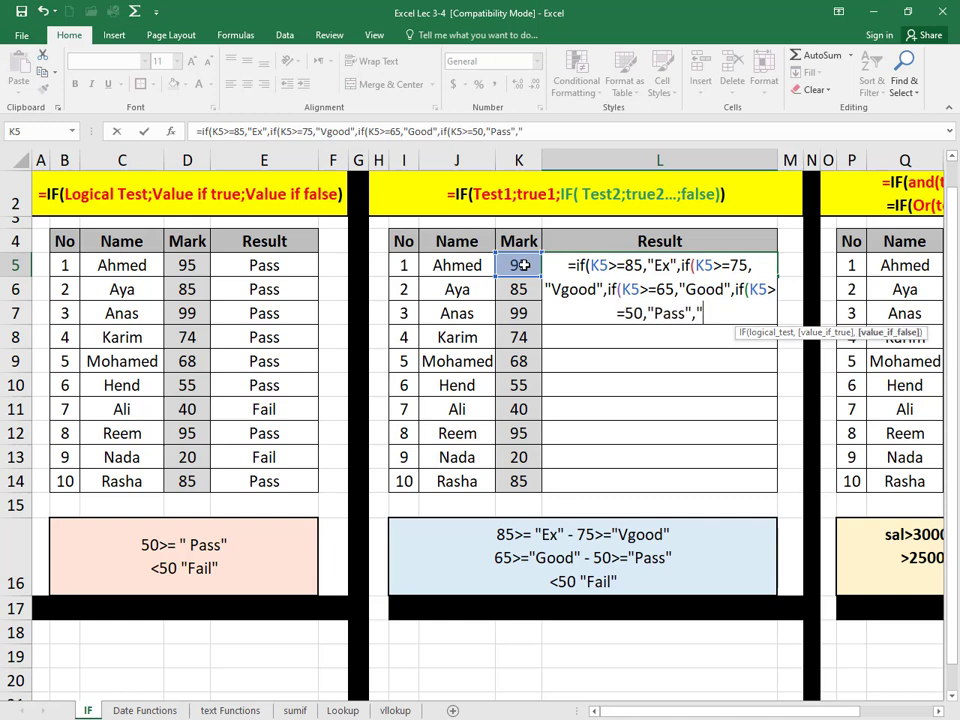
text(Fail)
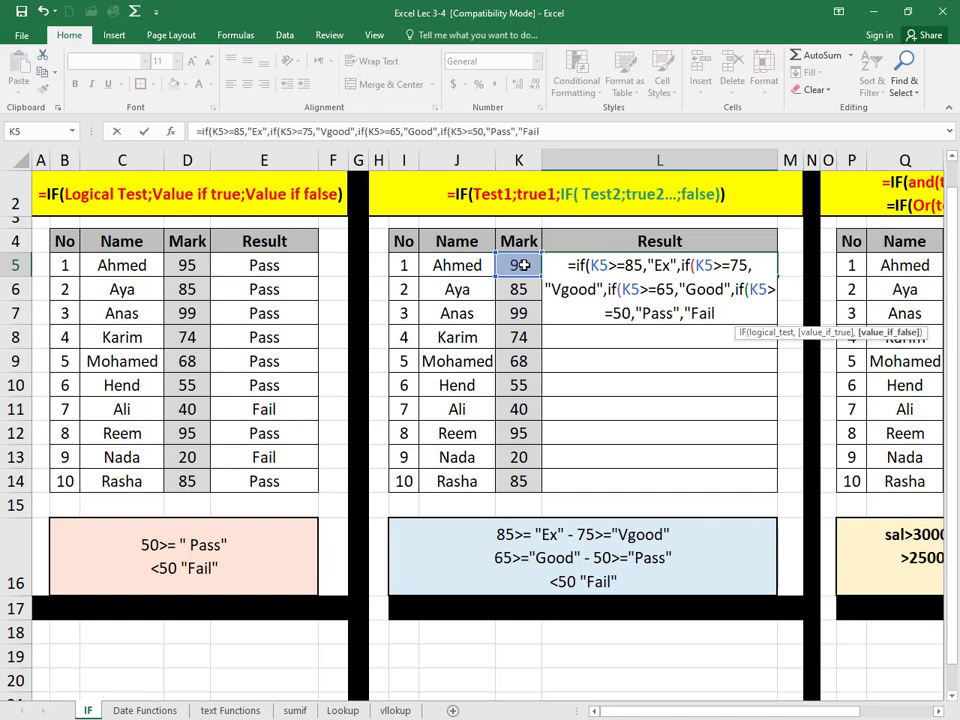
text(")
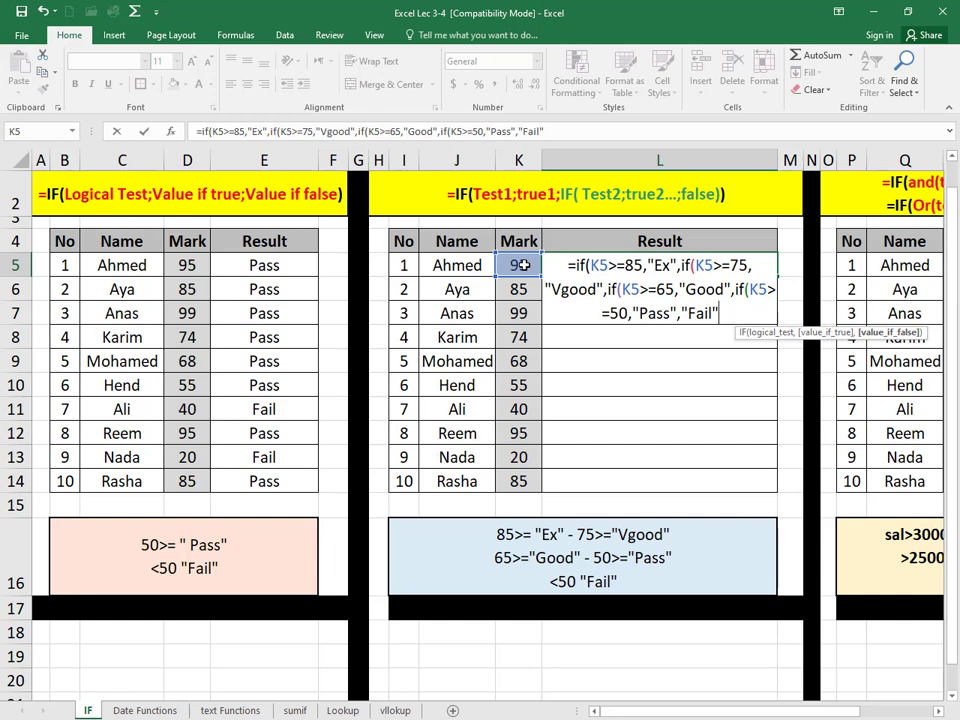
text())
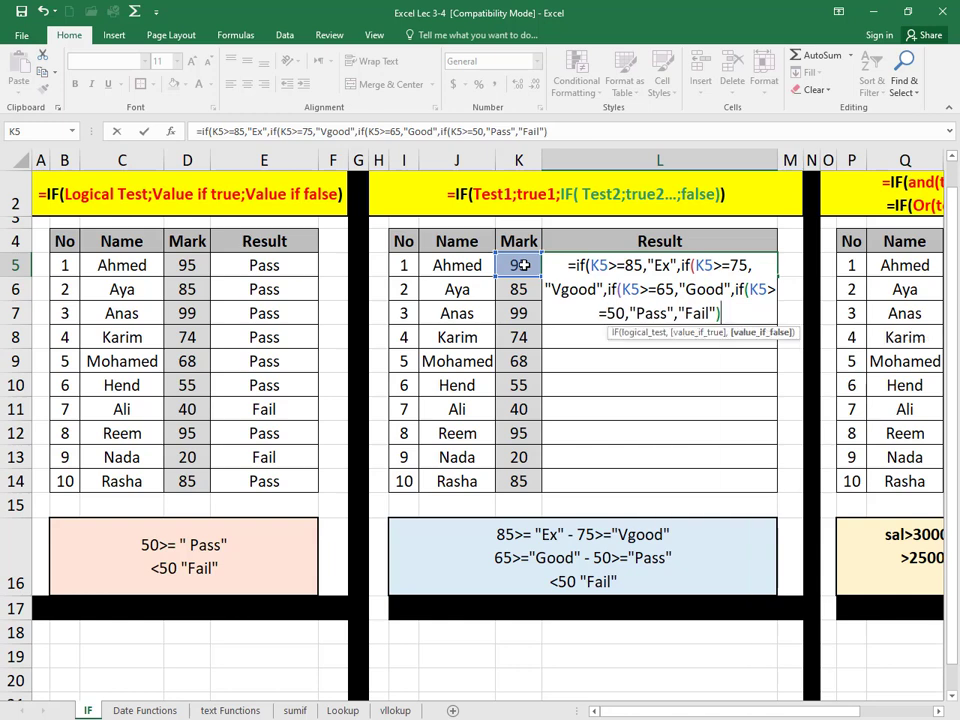
text())
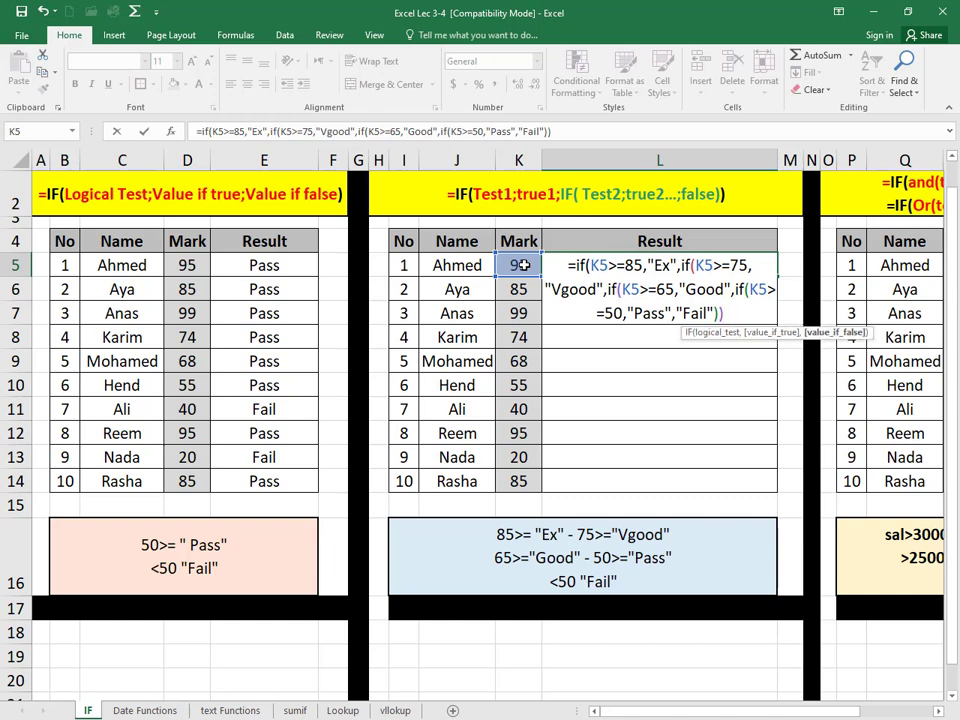
text())
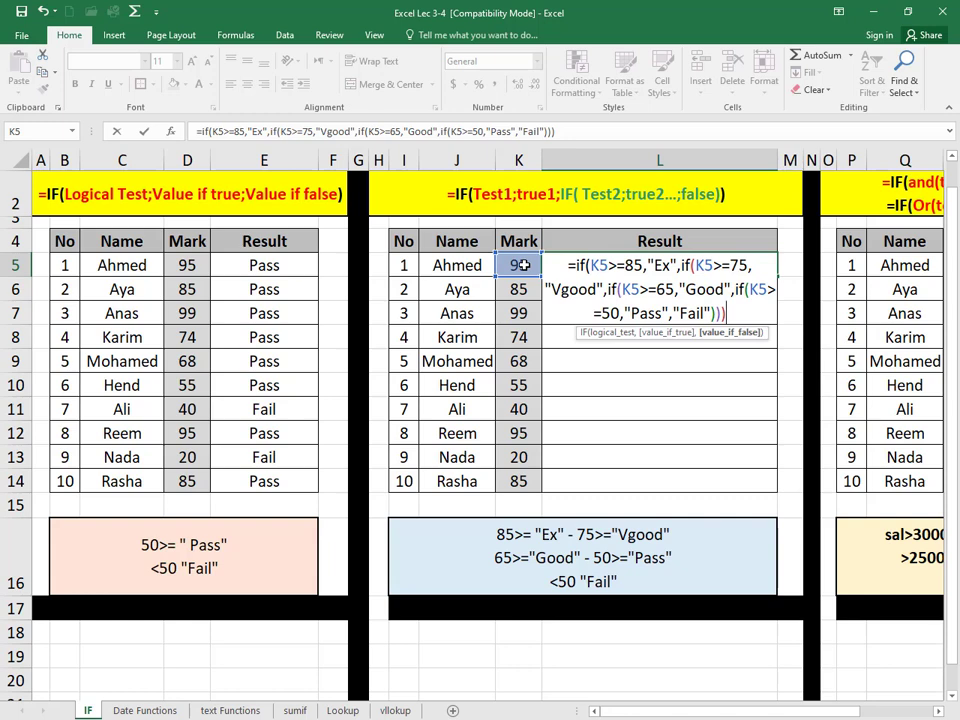
text())
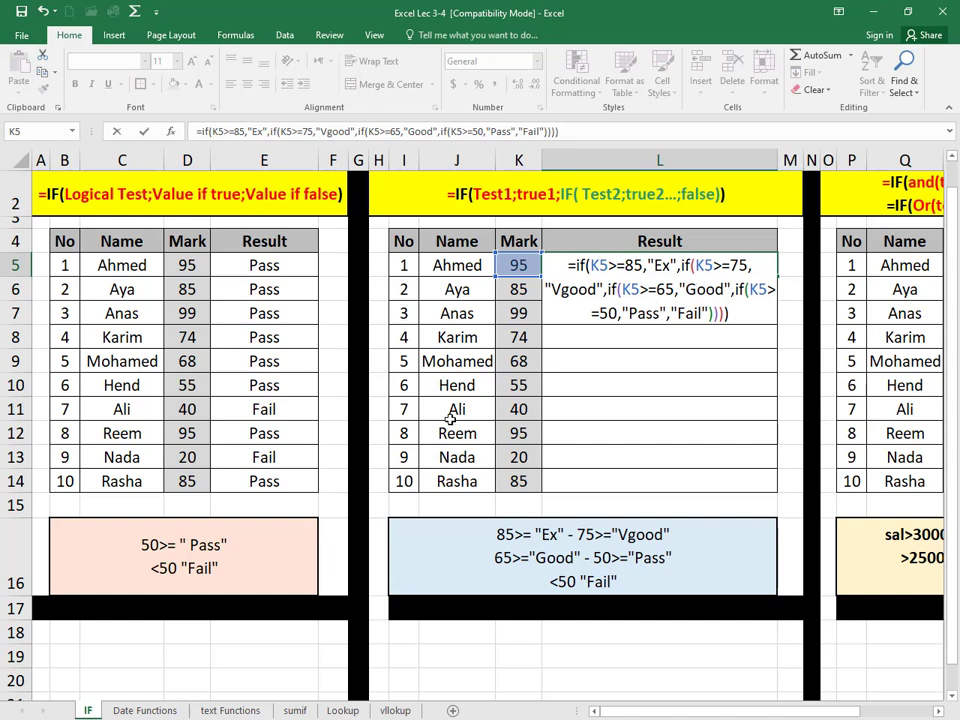
key(Return)
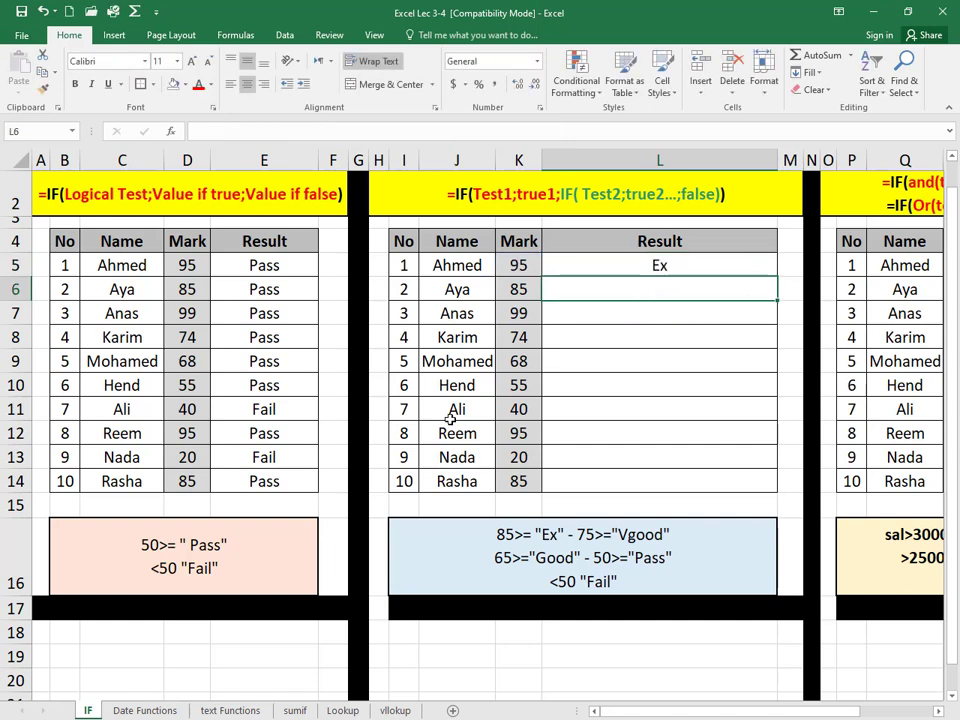
Step: Fill the nested IF formula from L5 down through L14 and narrow column L to fit the short results
click(597, 266)
drag(776, 276, 757, 485)
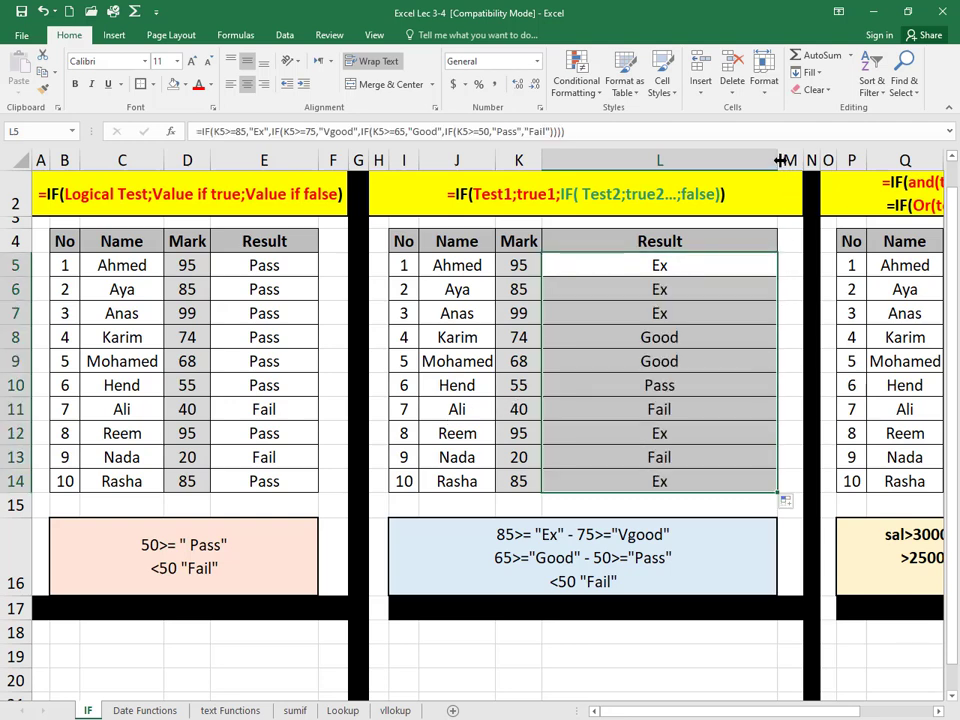
drag(780, 160, 656, 160)
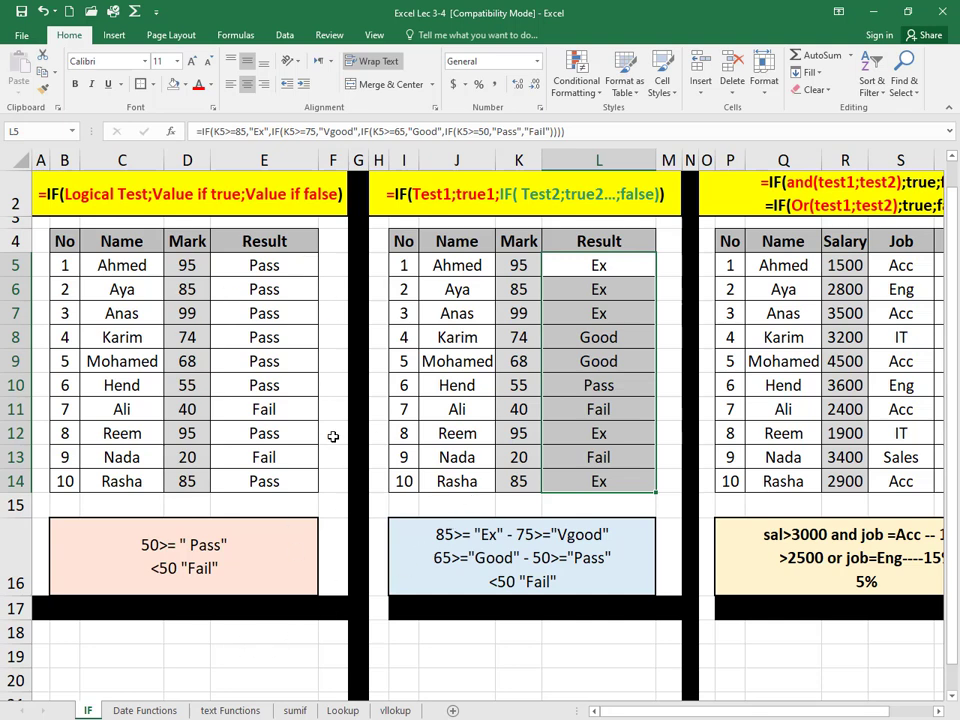
Step: Turn on text wrapping for T5, the first Bouns cell of the Complex IF table, and widen column T
click(940, 711)
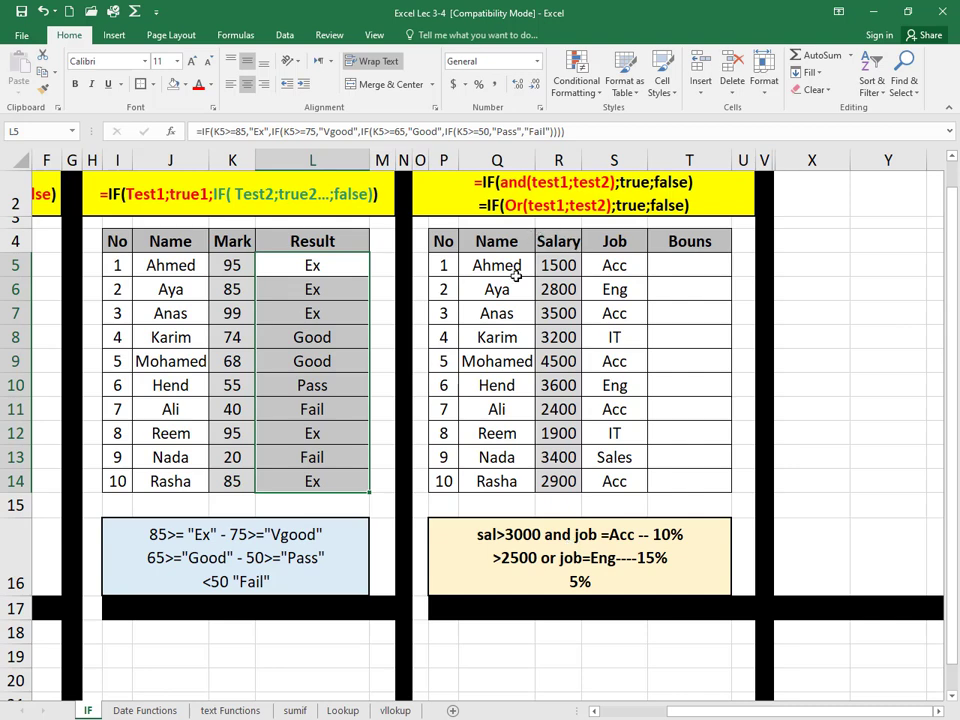
scroll(519, 240, up, 1)
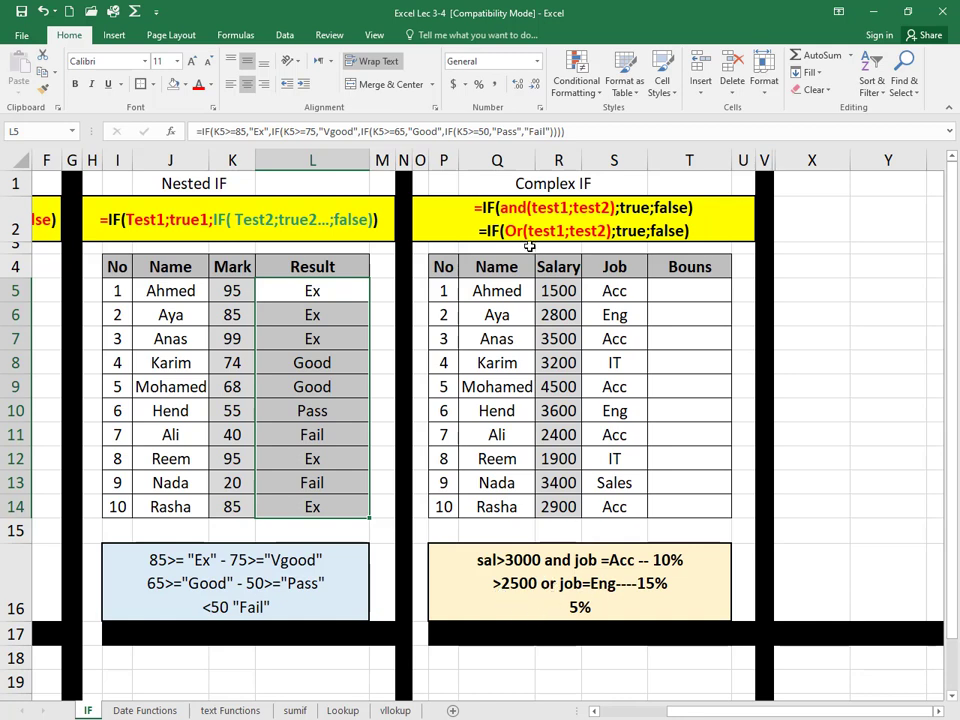
click(671, 291)
click(370, 61)
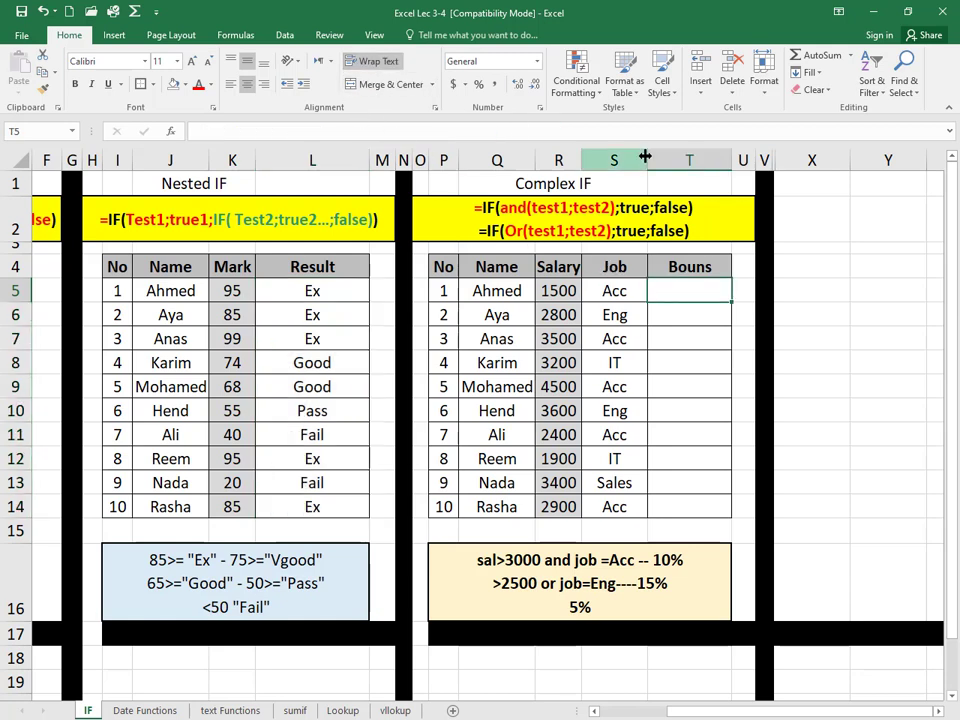
drag(745, 161, 879, 161)
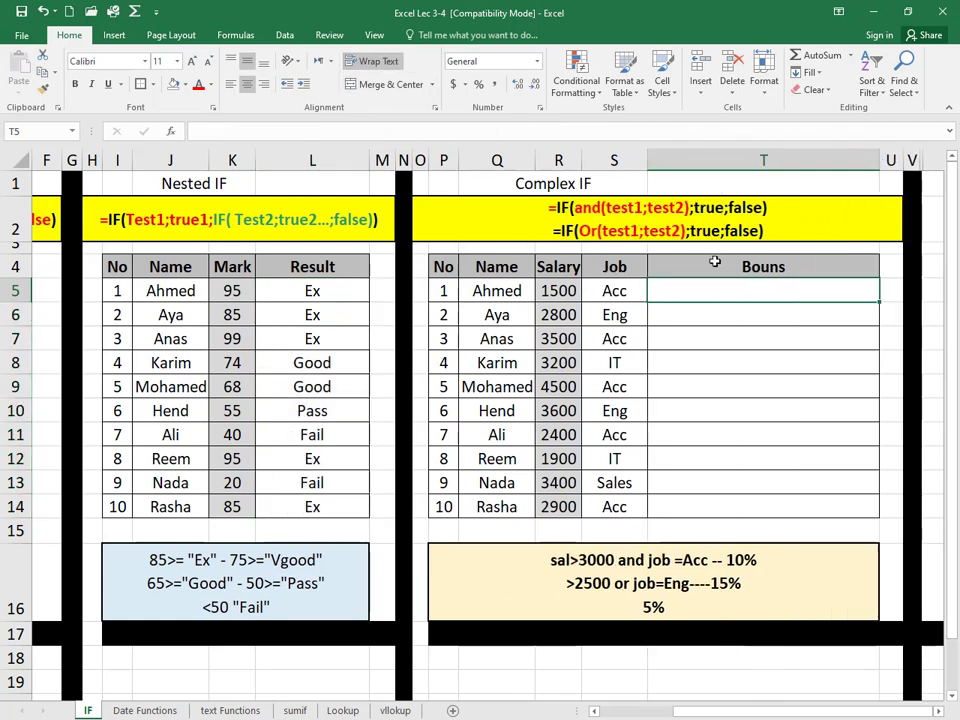
Step: Start an IF formula in T5 whose test is AND(R5>3000,S5="Acc")
text(=i)
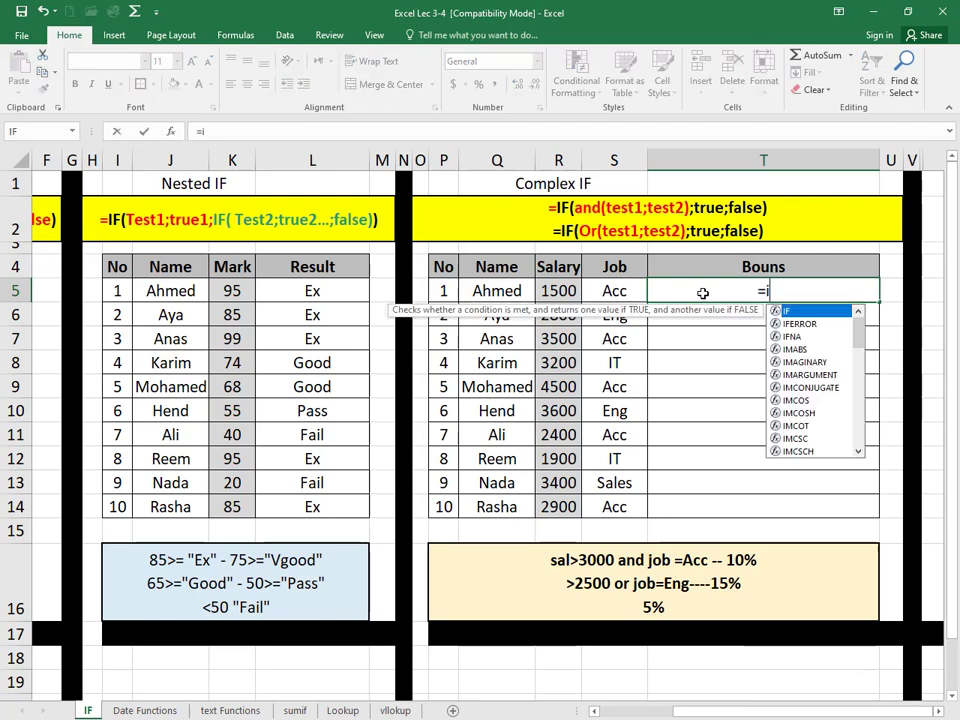
text(f()
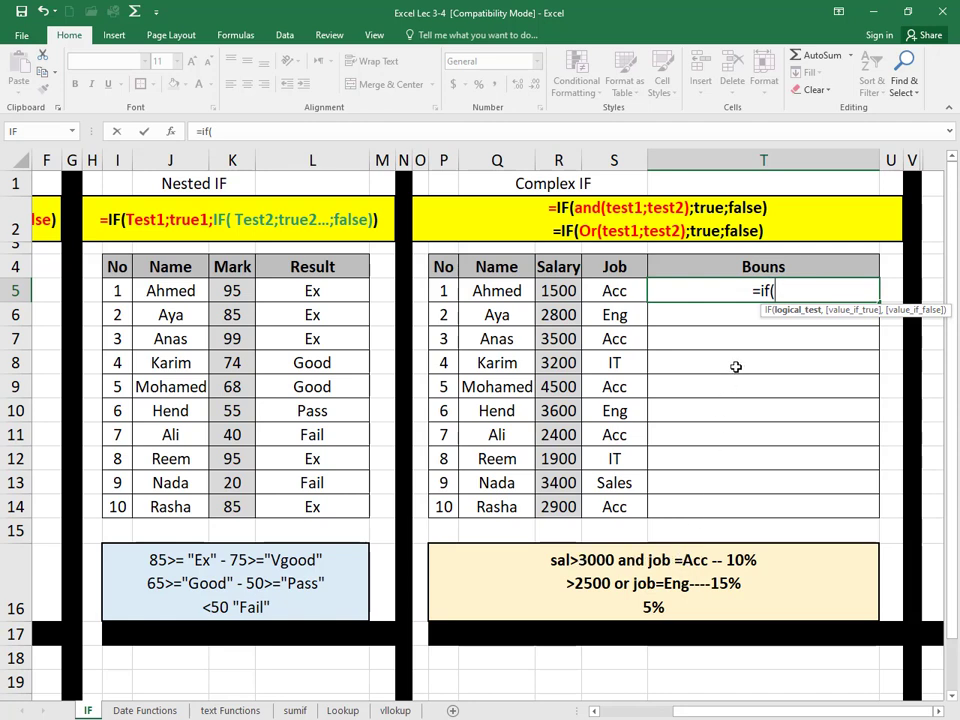
text(and)
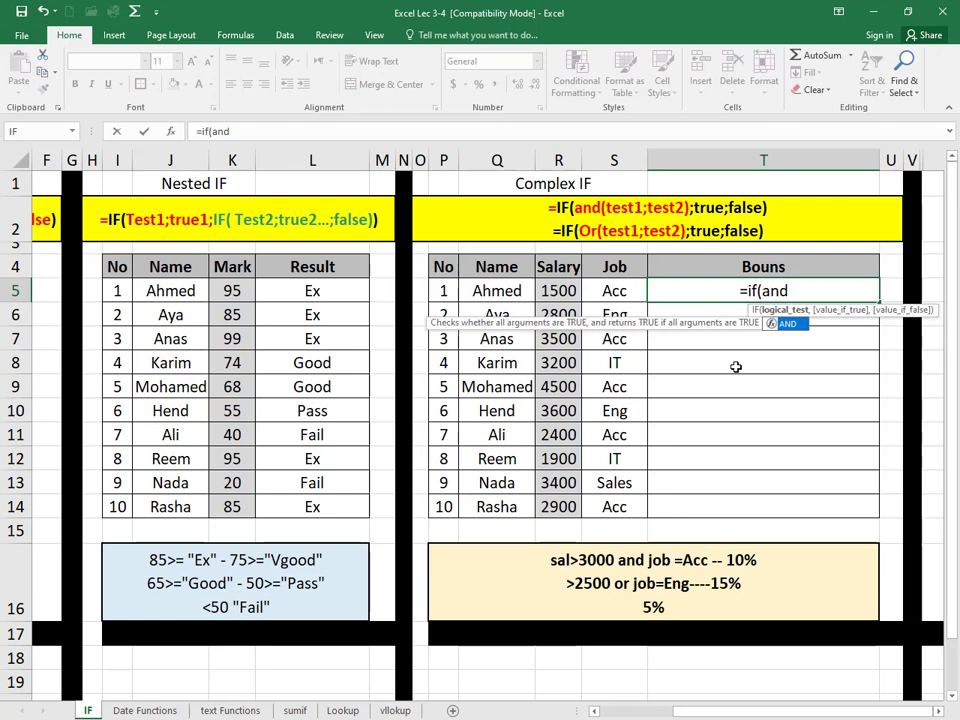
text(()
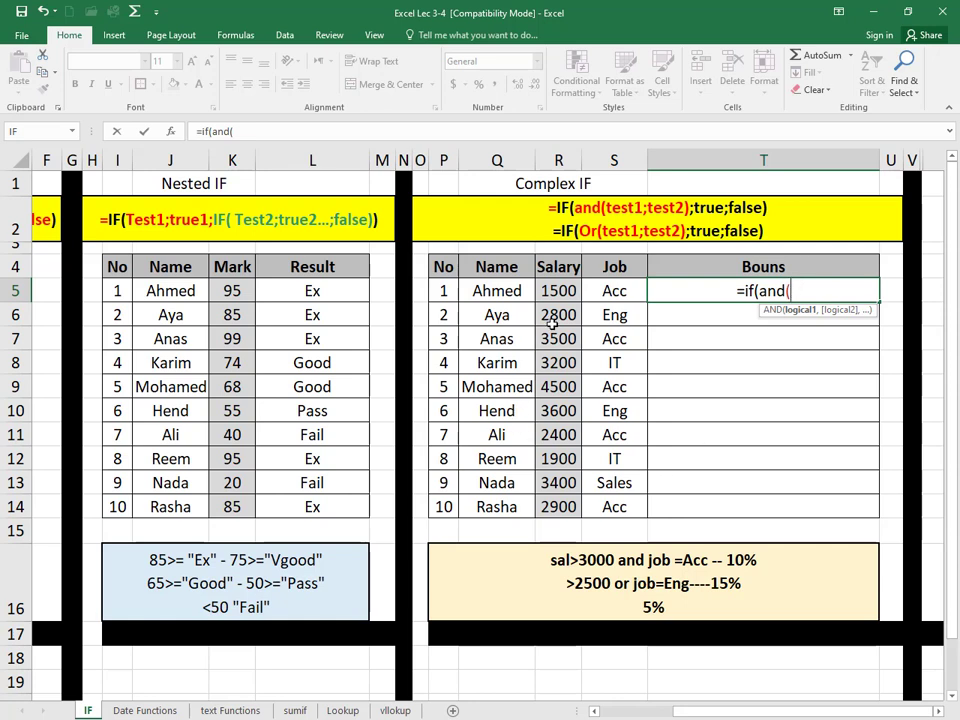
click(548, 291)
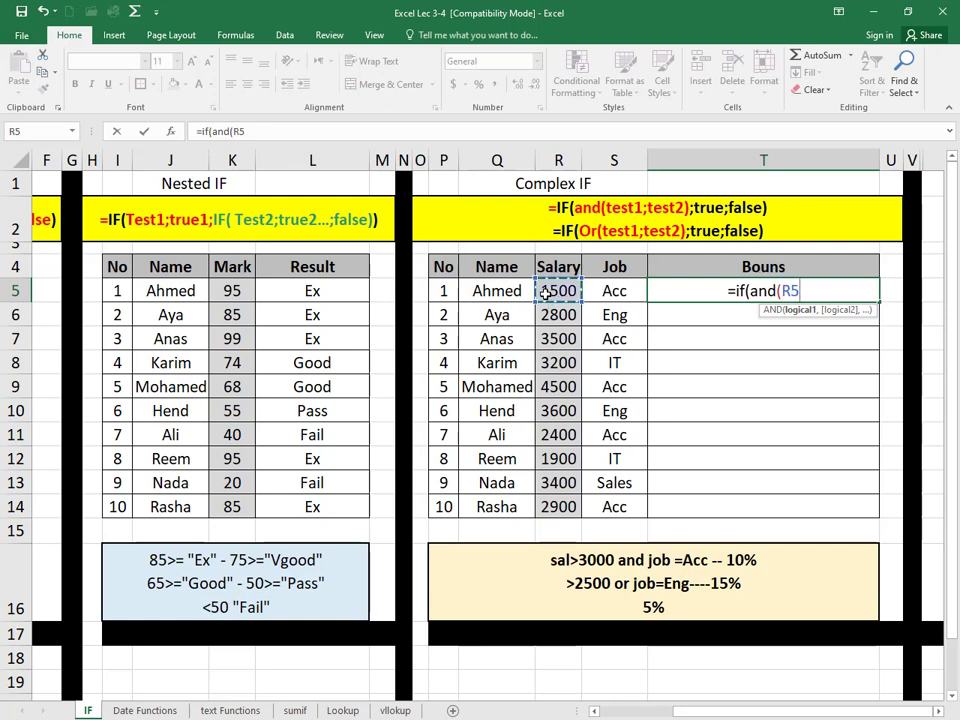
text(>3000)
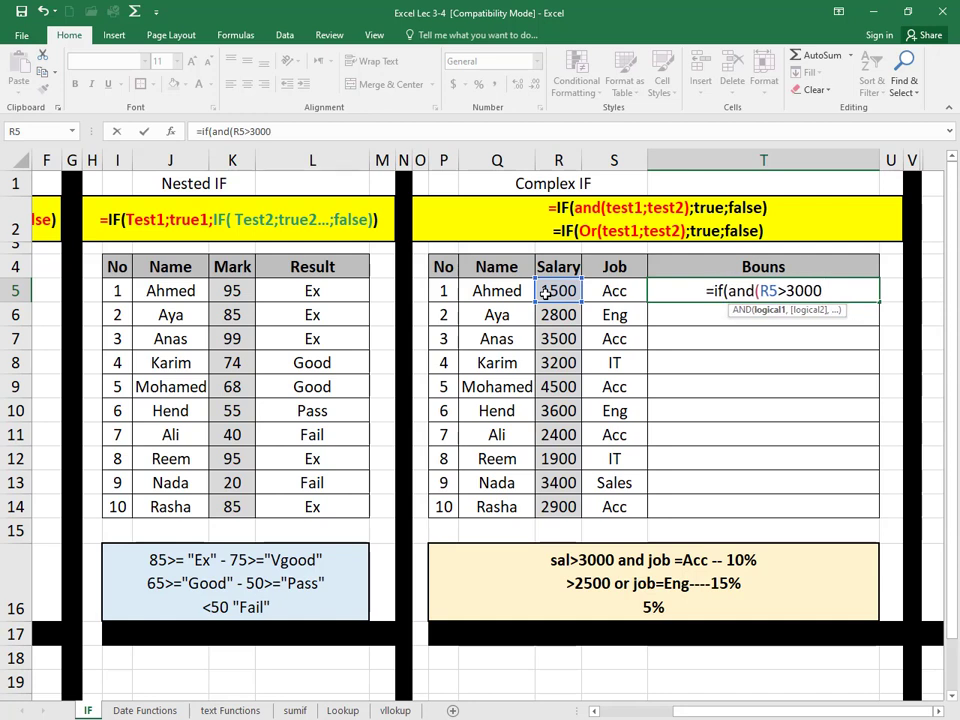
text(,)
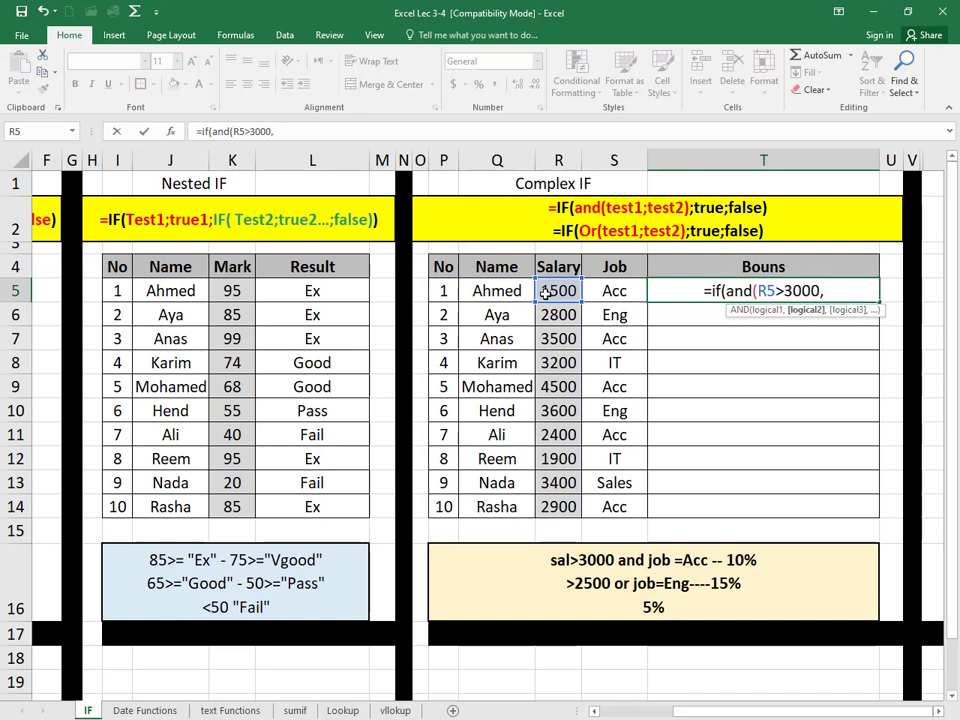
click(595, 287)
text(=")
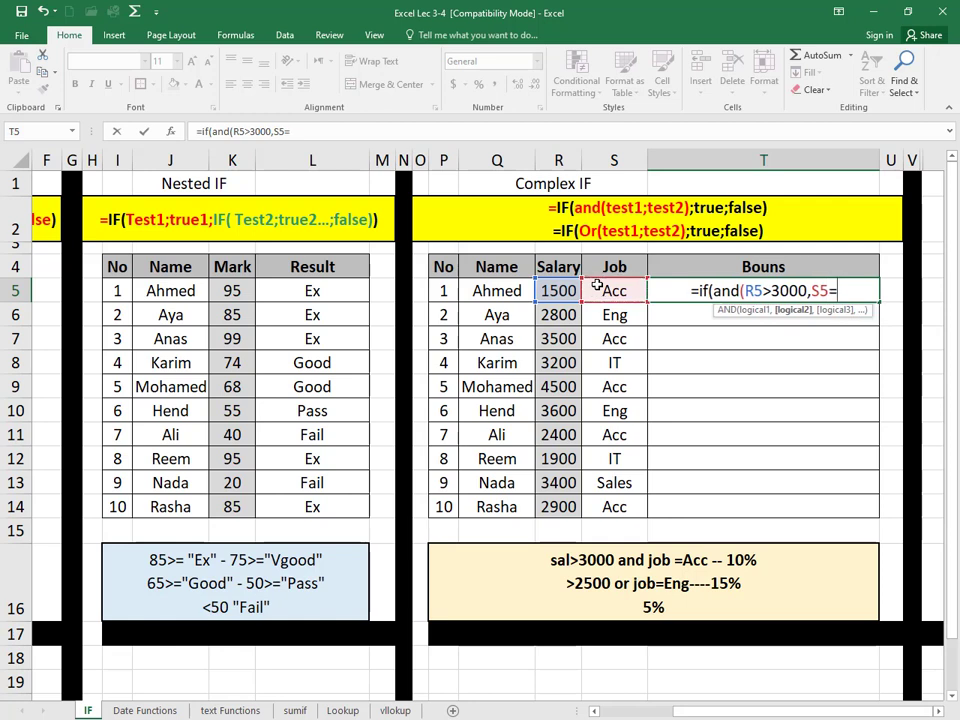
text(c)
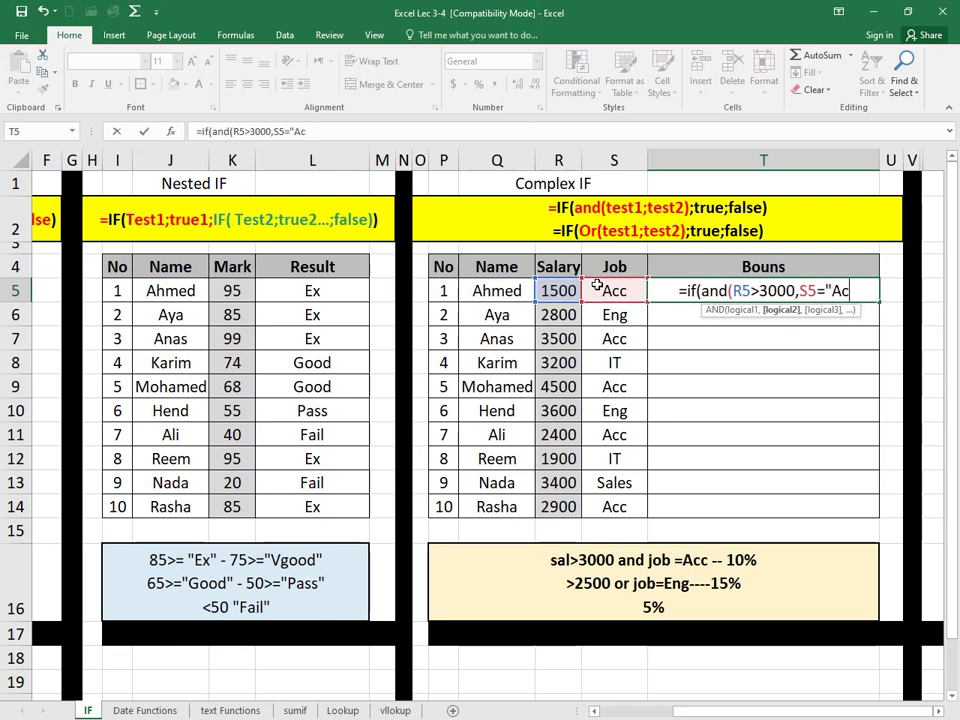
text(c")
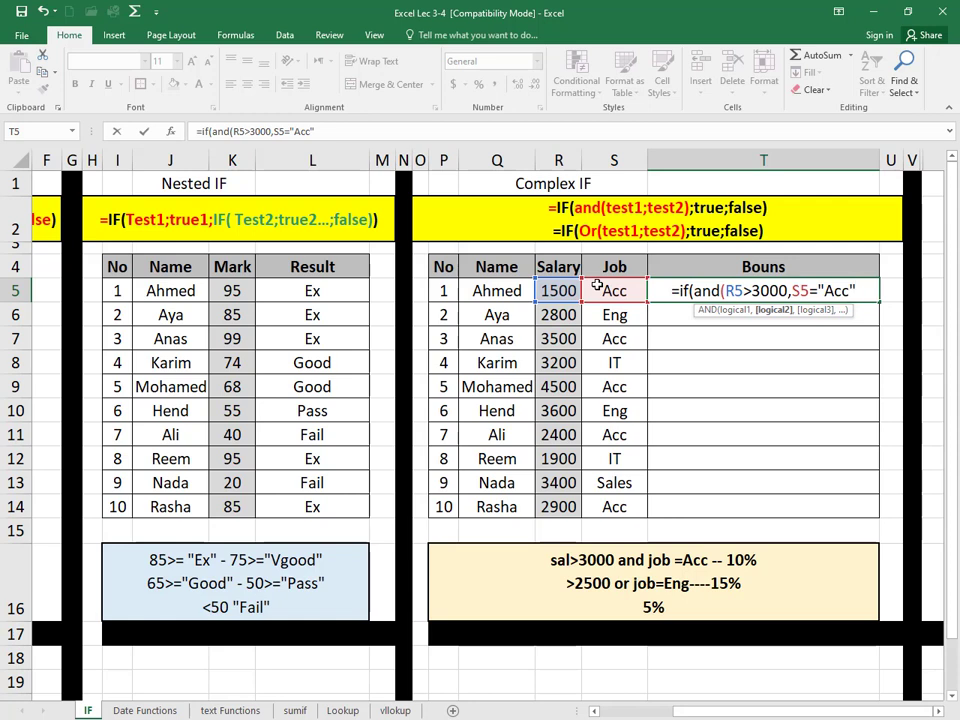
text())
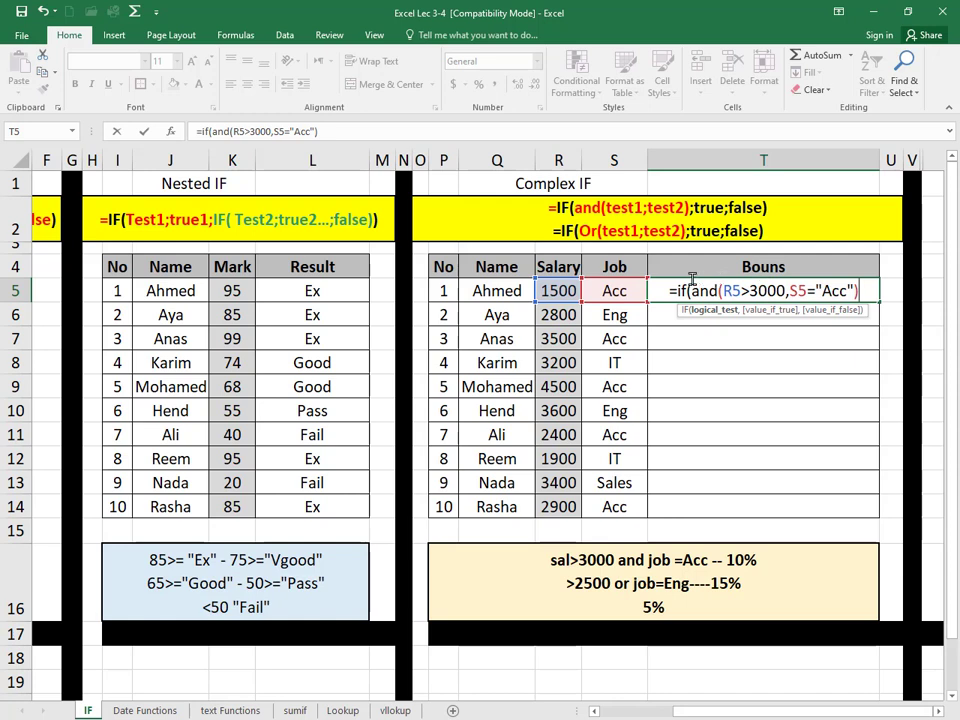
Step: Add R5*10% as the value if true of the T5 formula's AND test
text(,)
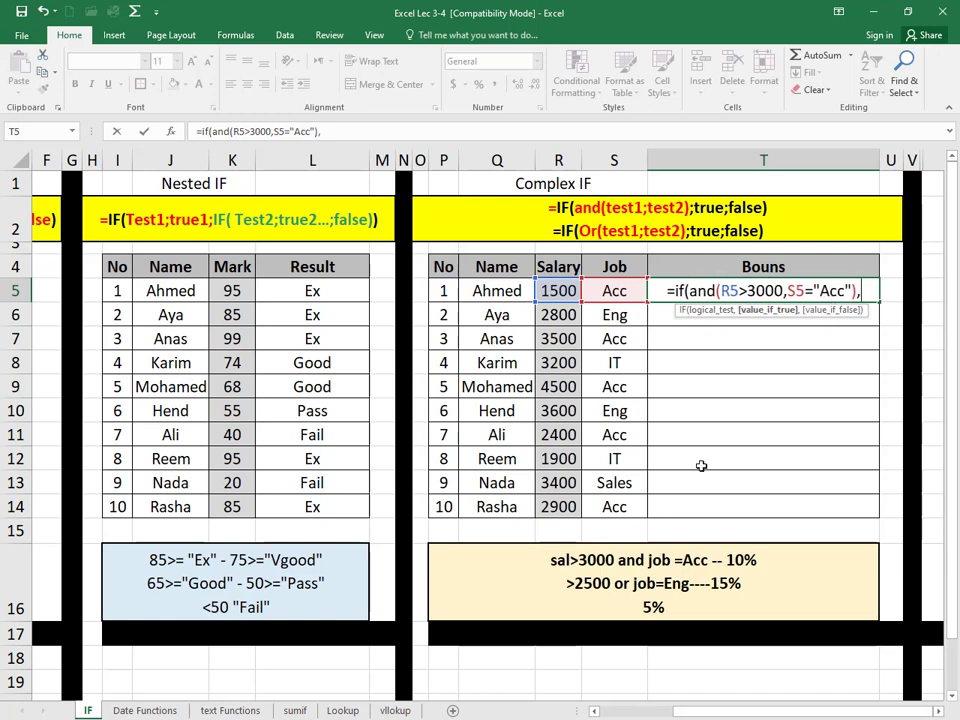
click(556, 290)
text(*1)
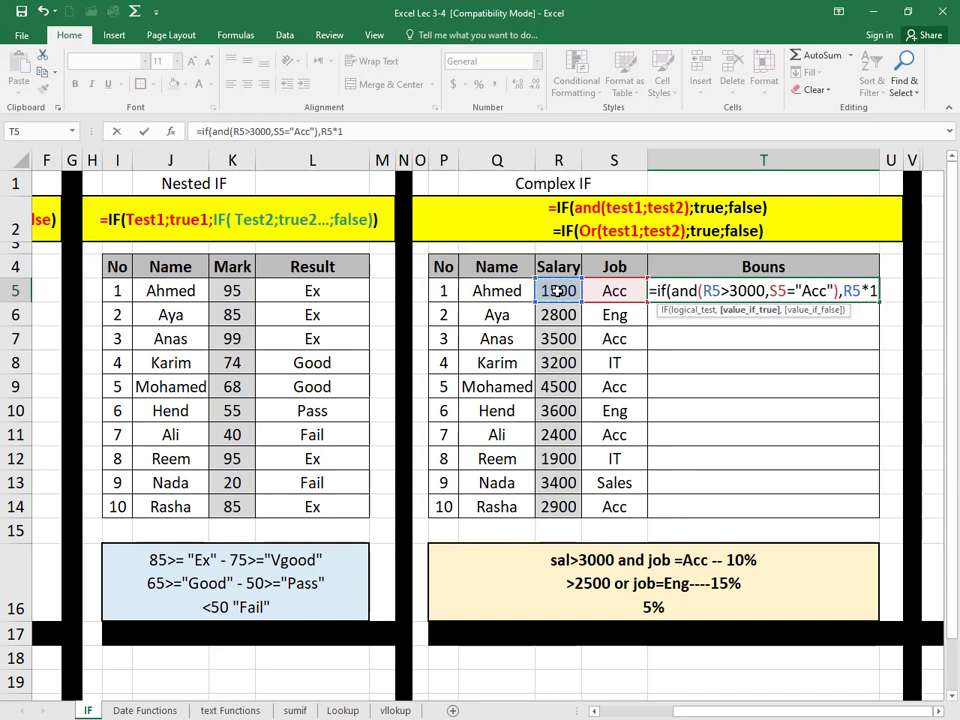
text(0%)
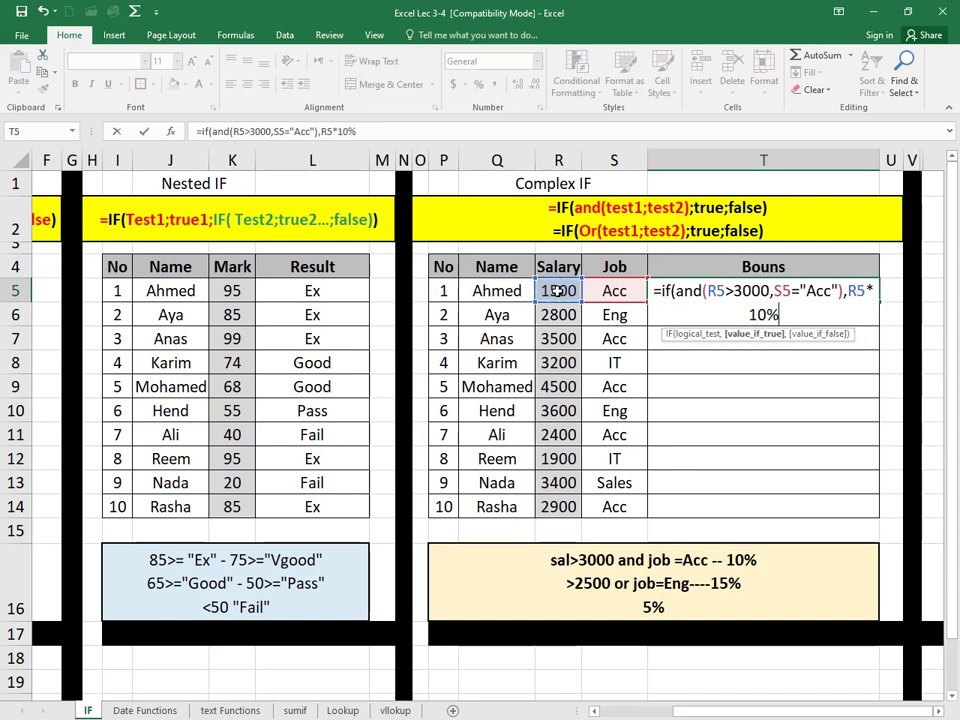
text(,)
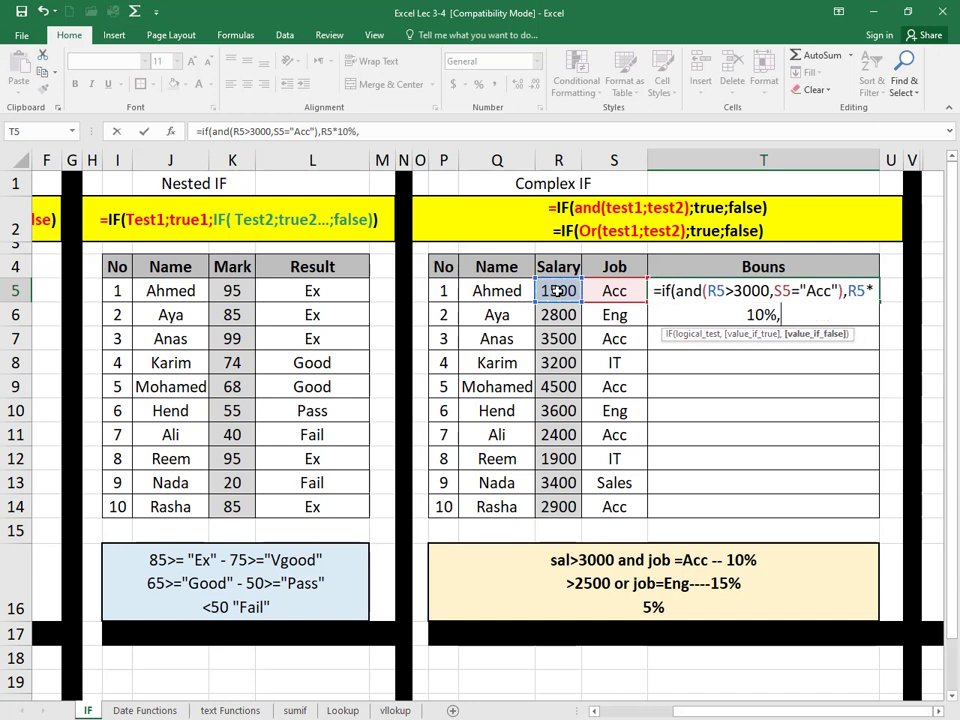
Step: Nest a second IF as the false value in T5, with the test OR(R5>2500,S5="Eng")
text(if)
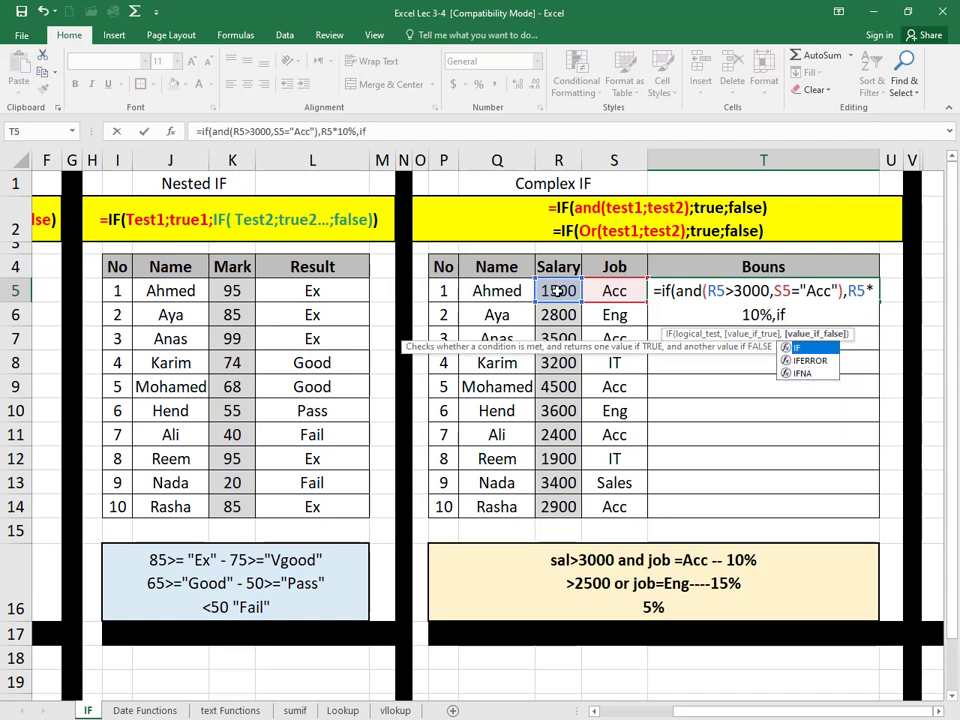
text(()
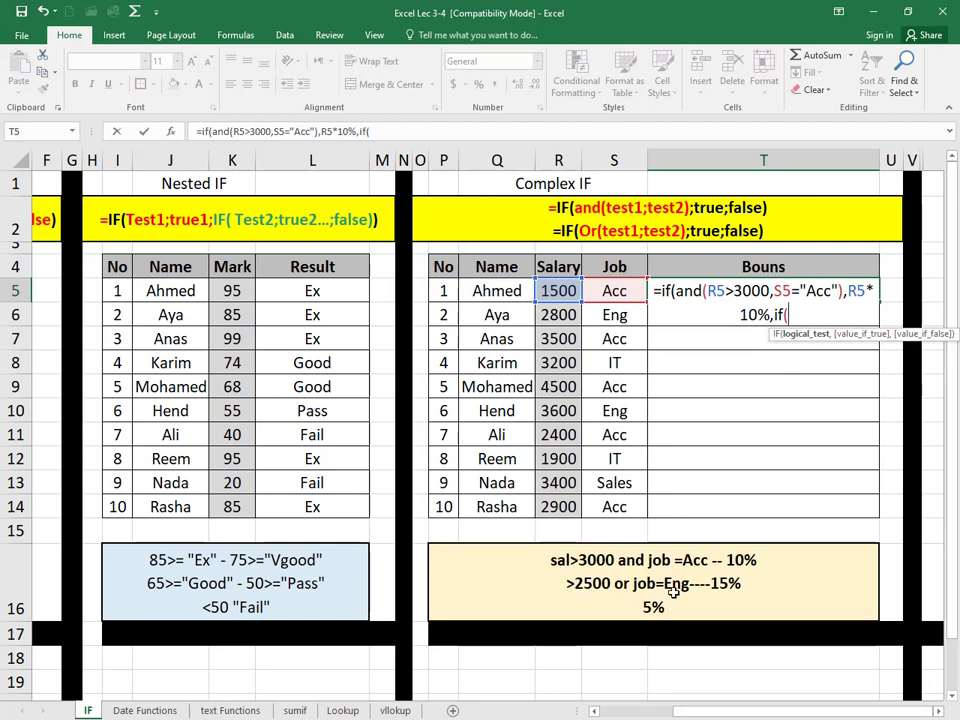
text(or)
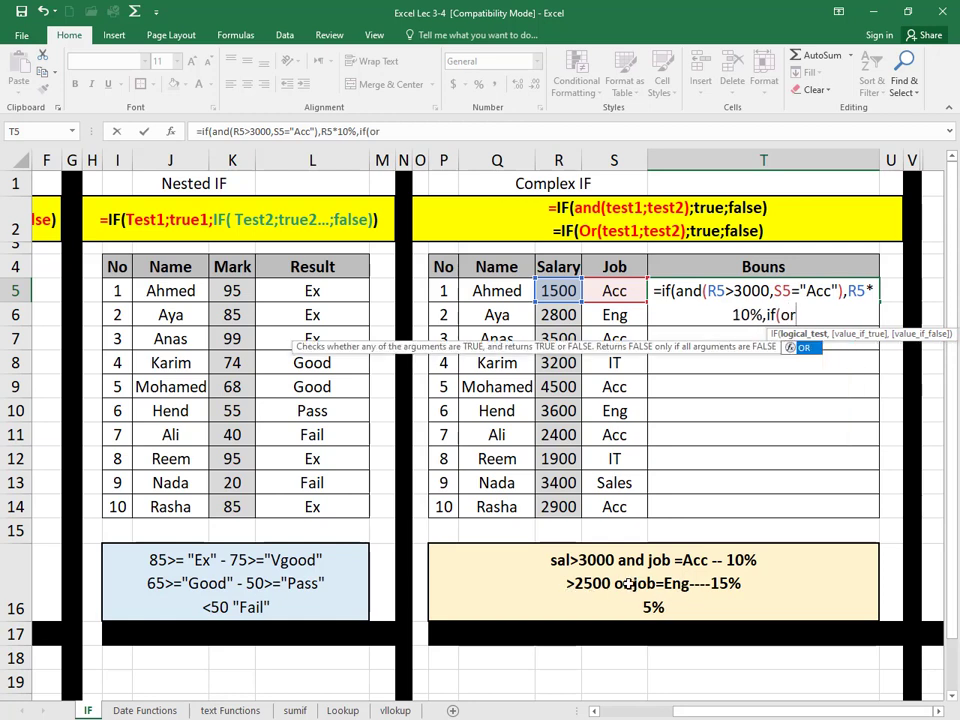
text(()
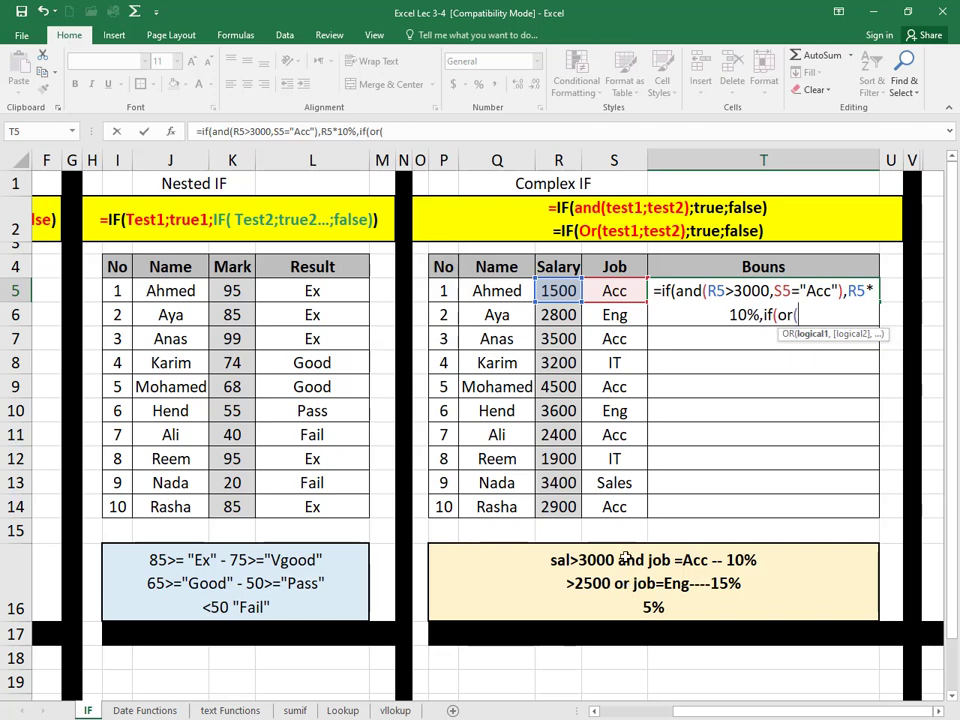
click(557, 290)
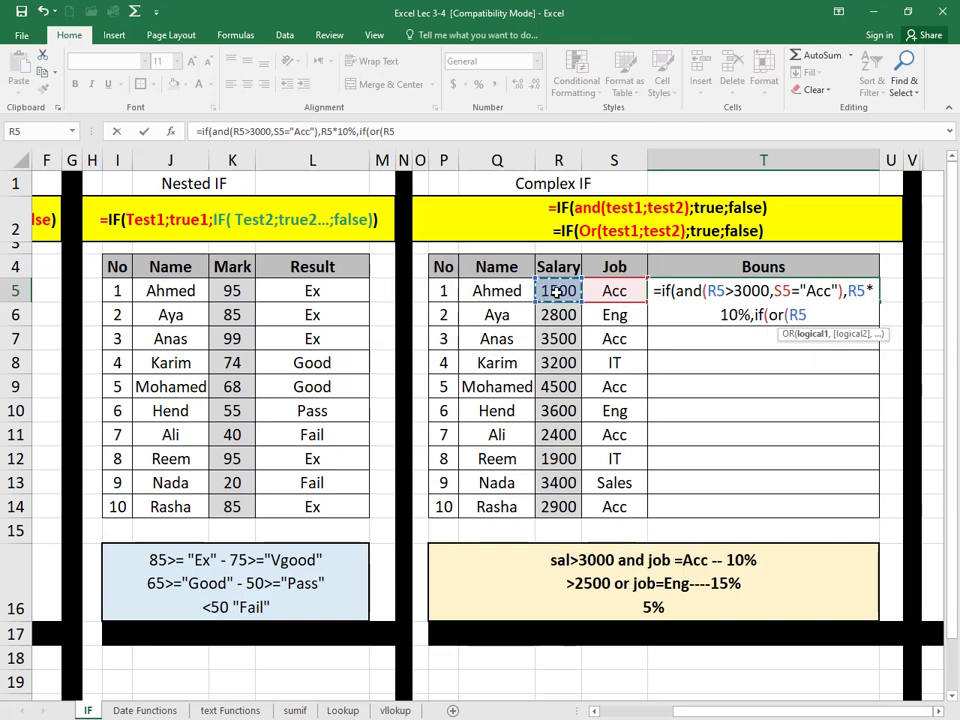
text(>)
text(25)
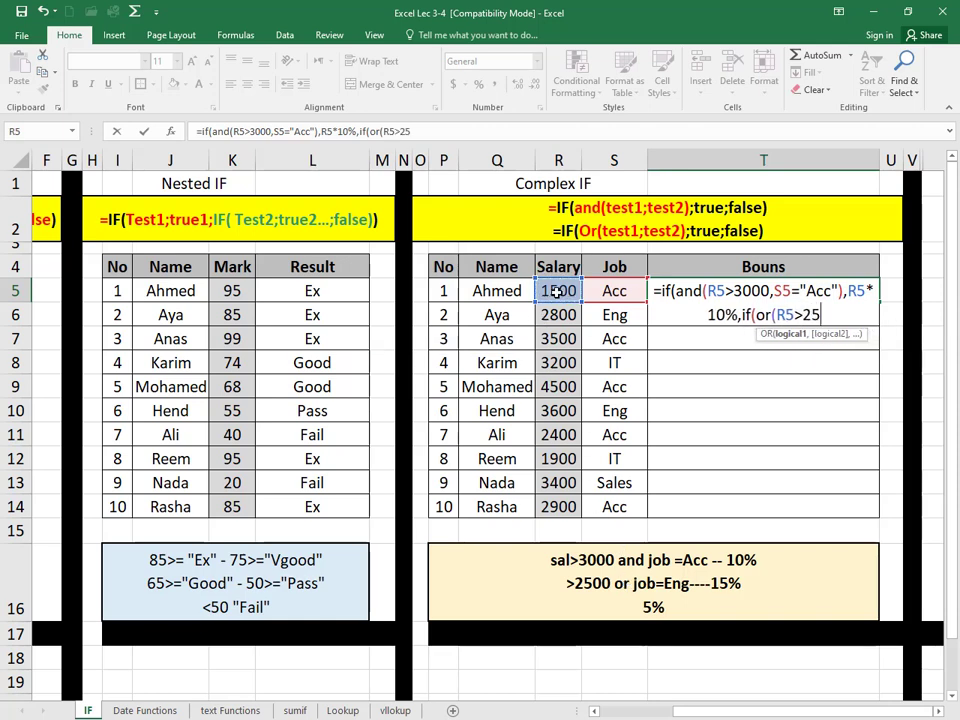
text(00,)
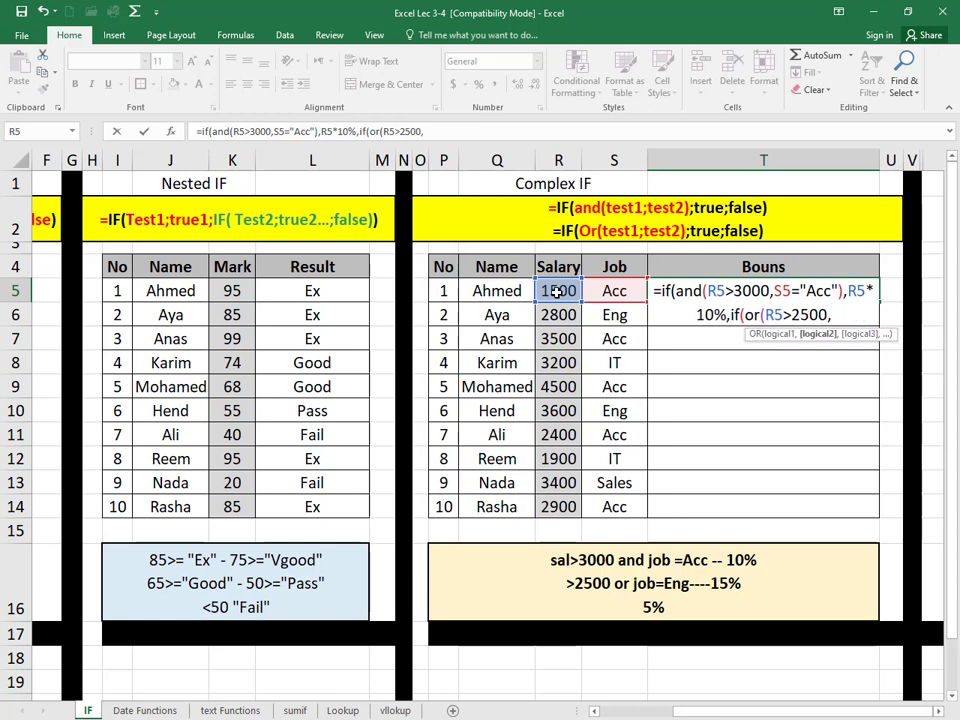
click(610, 291)
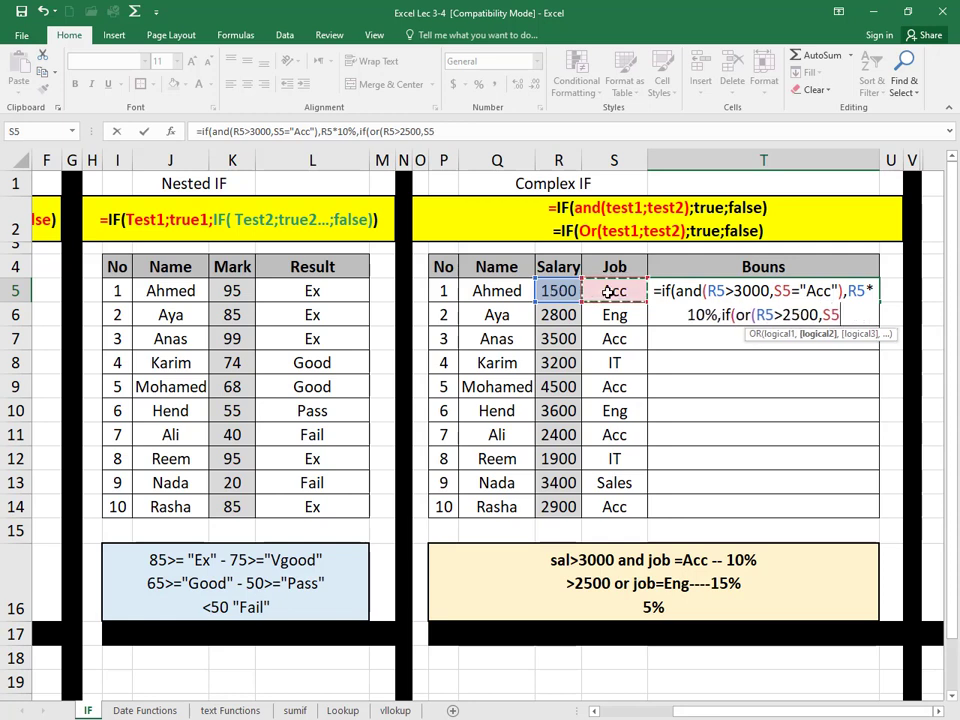
text(=")
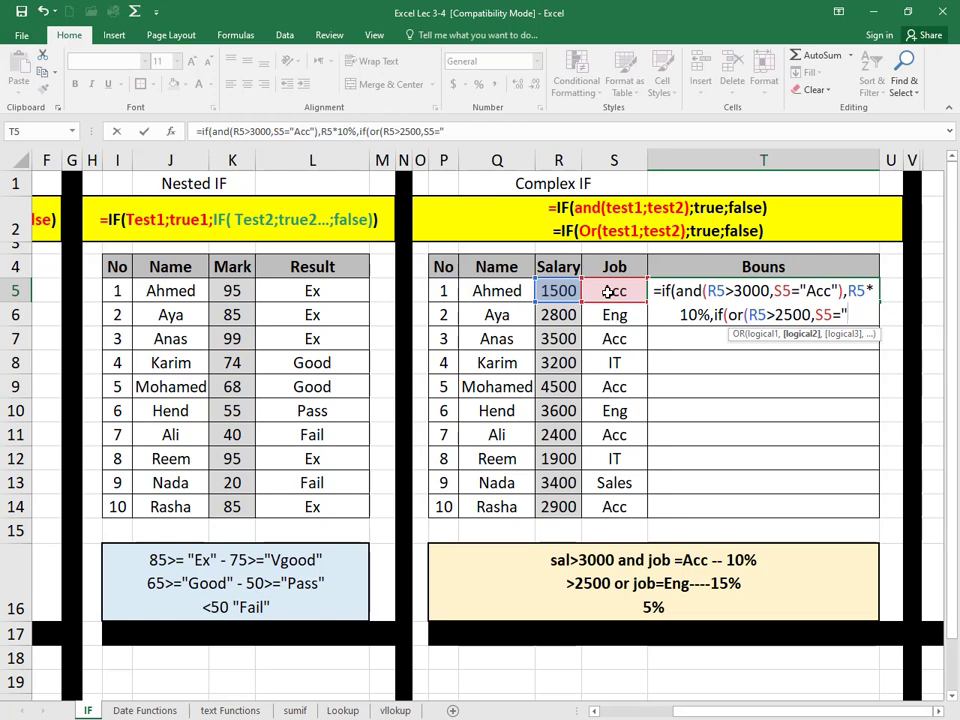
text(Eng")
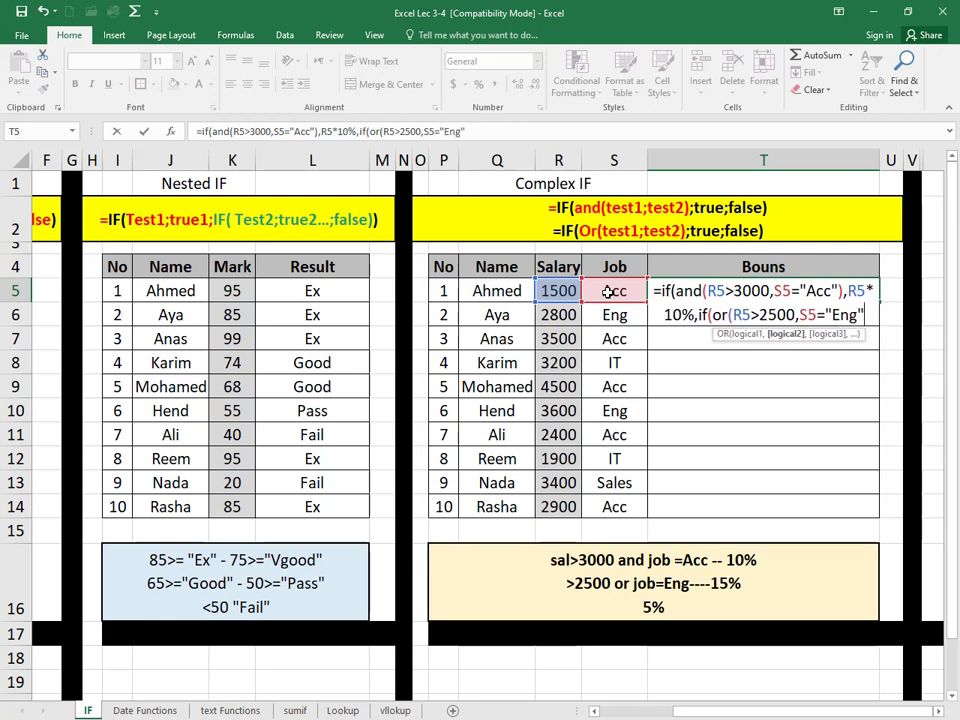
text())
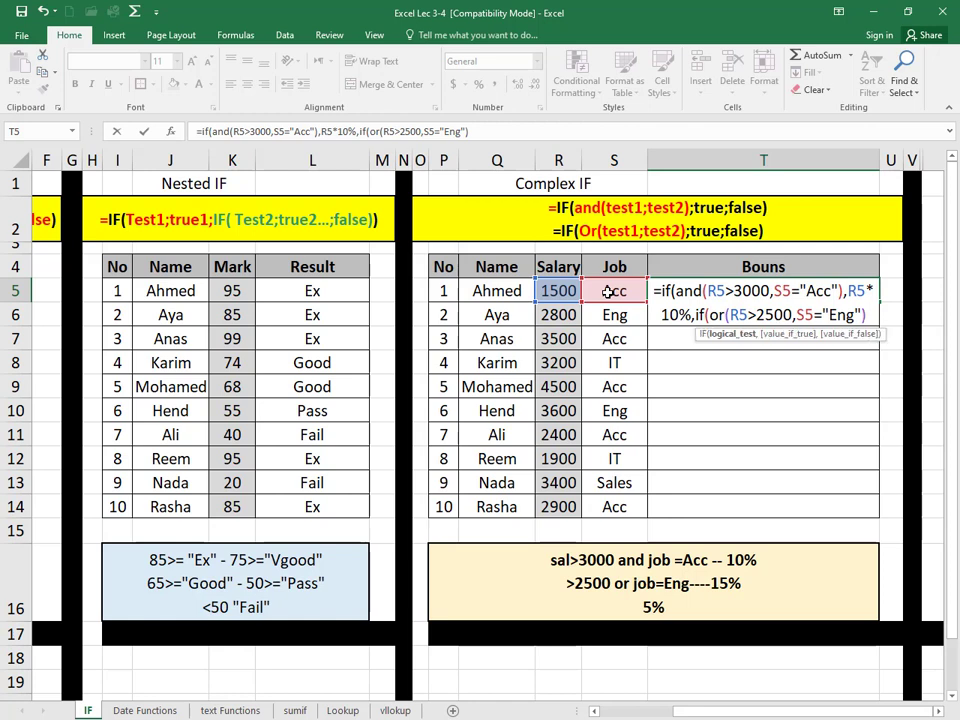
Step: Add R5*15% as the value if true of the nested OR test in T5
text(,)
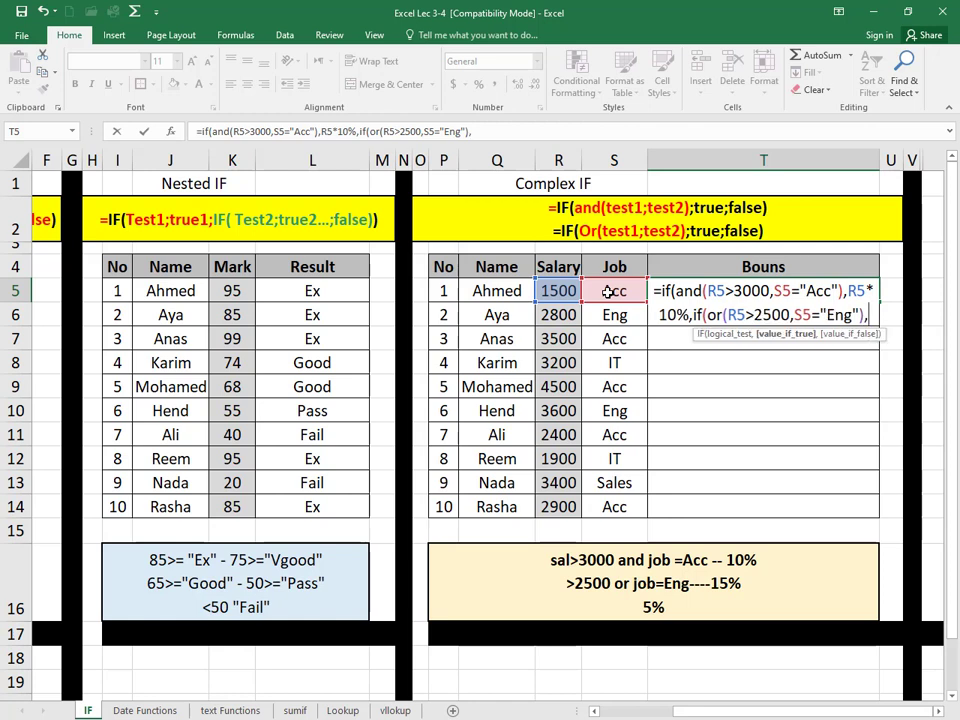
click(553, 290)
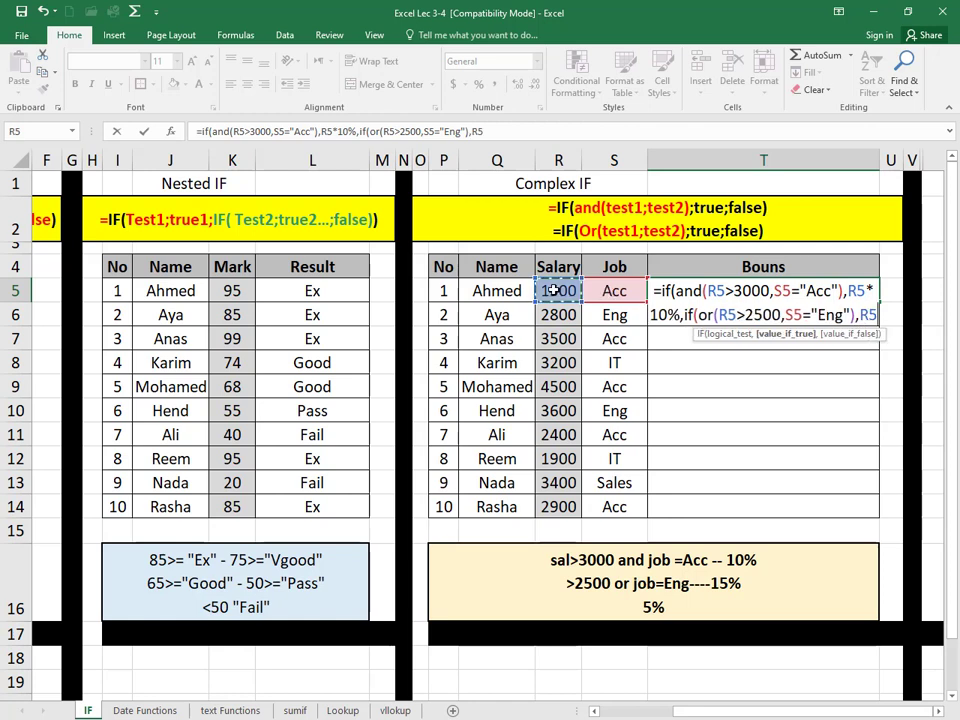
text(*)
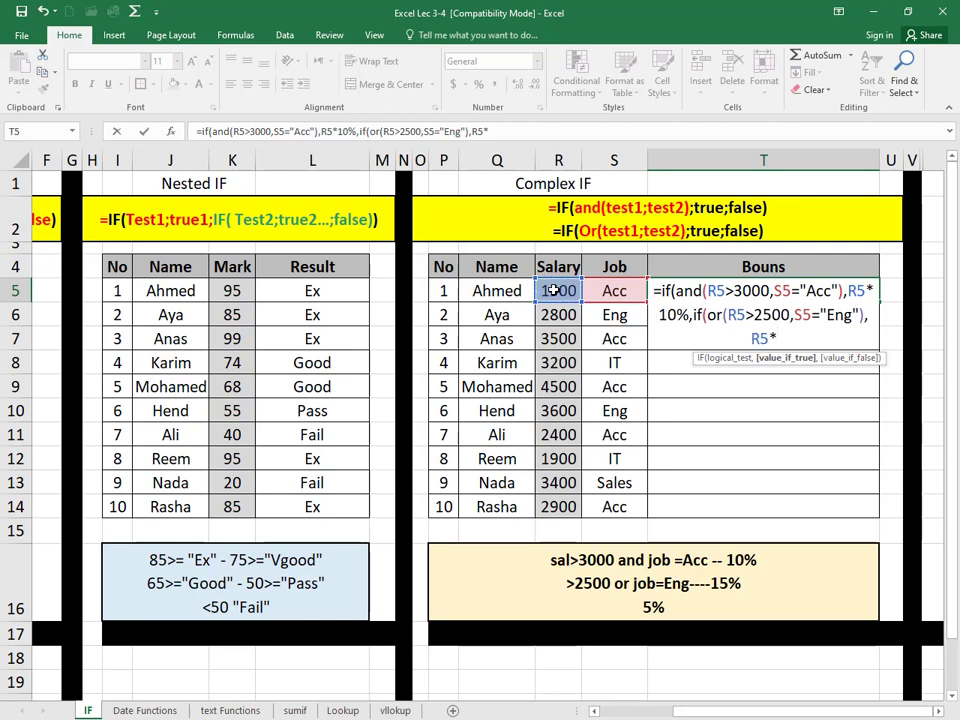
text(15%)
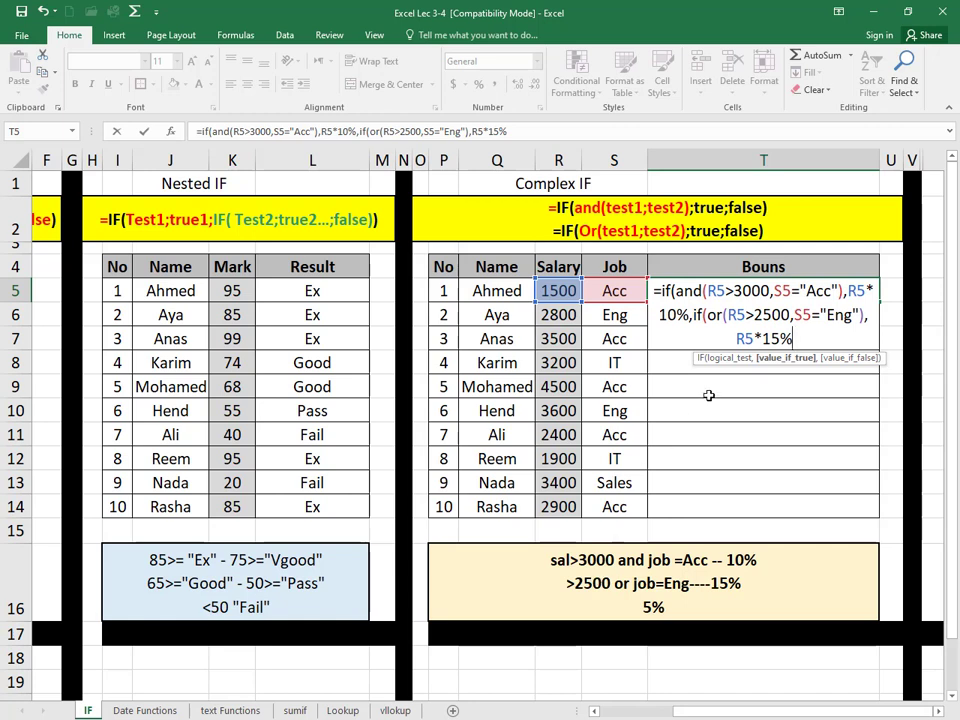
Step: Add R5*5% as the last false value of the T5 formula and close both IFs
text(,)
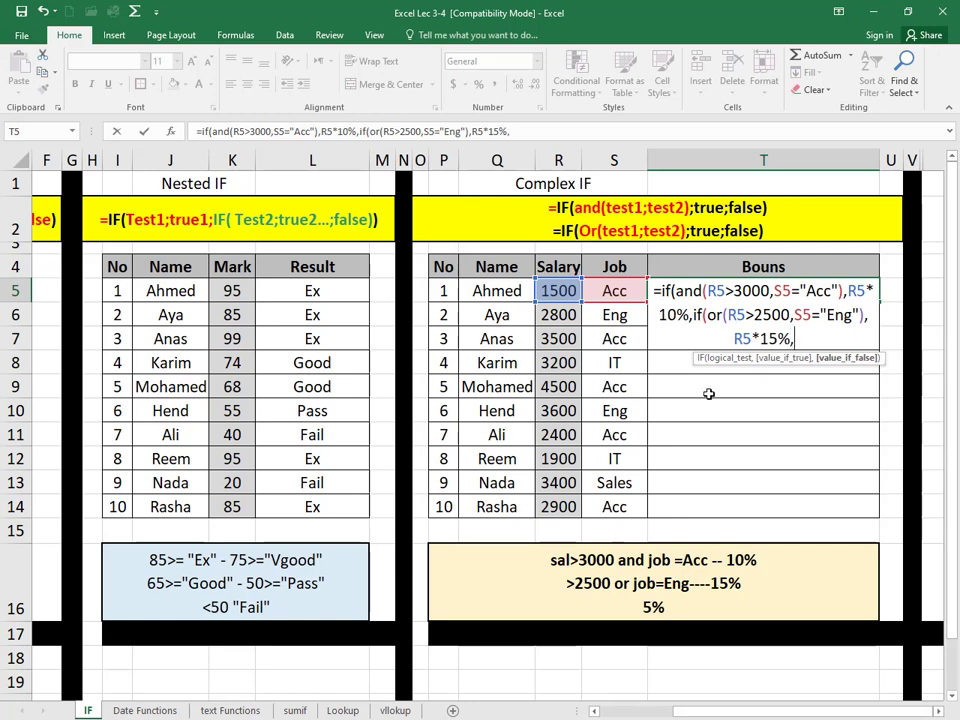
click(556, 291)
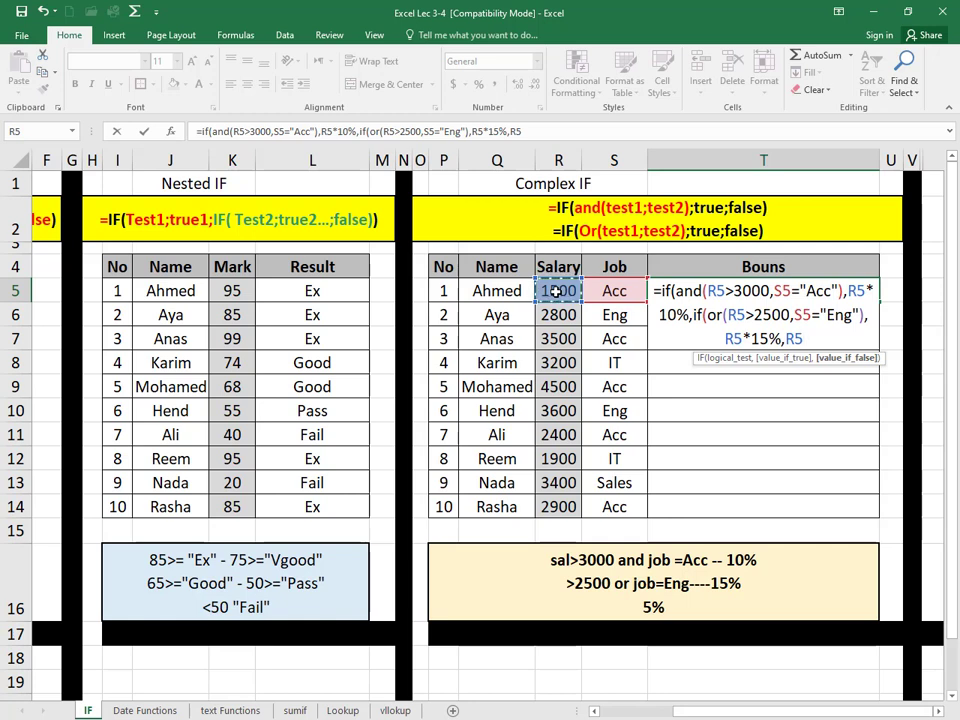
text(*5)
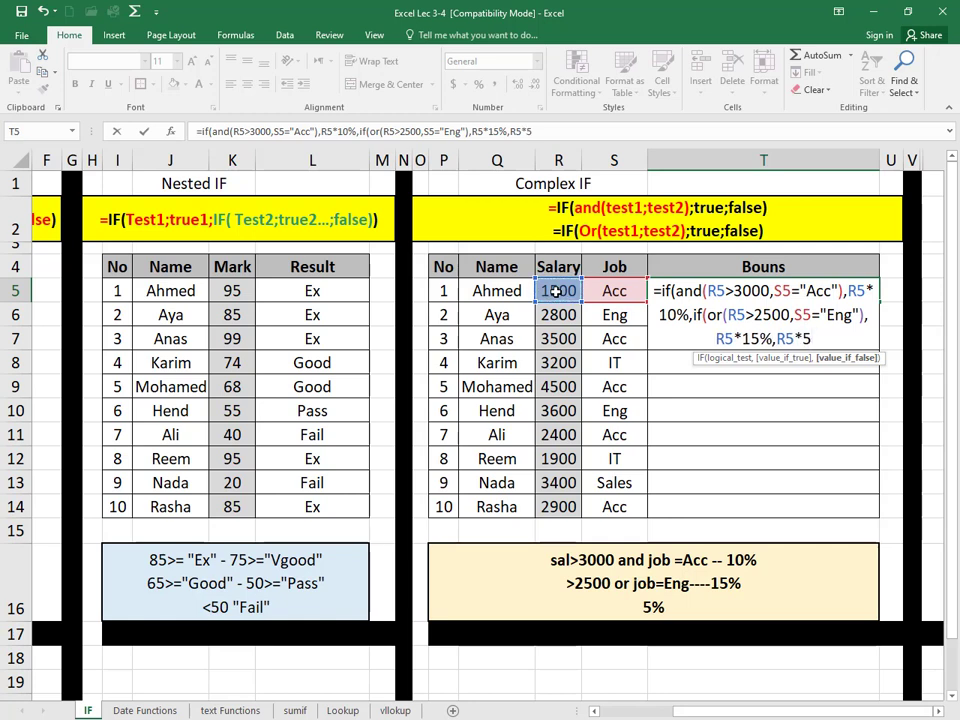
text(%)
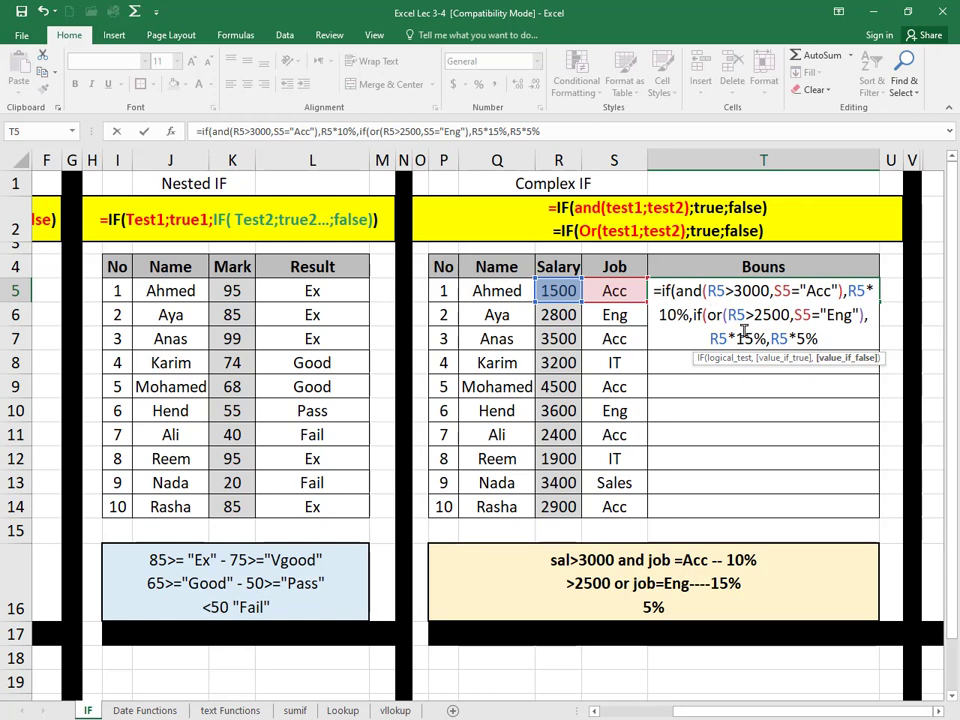
text()))
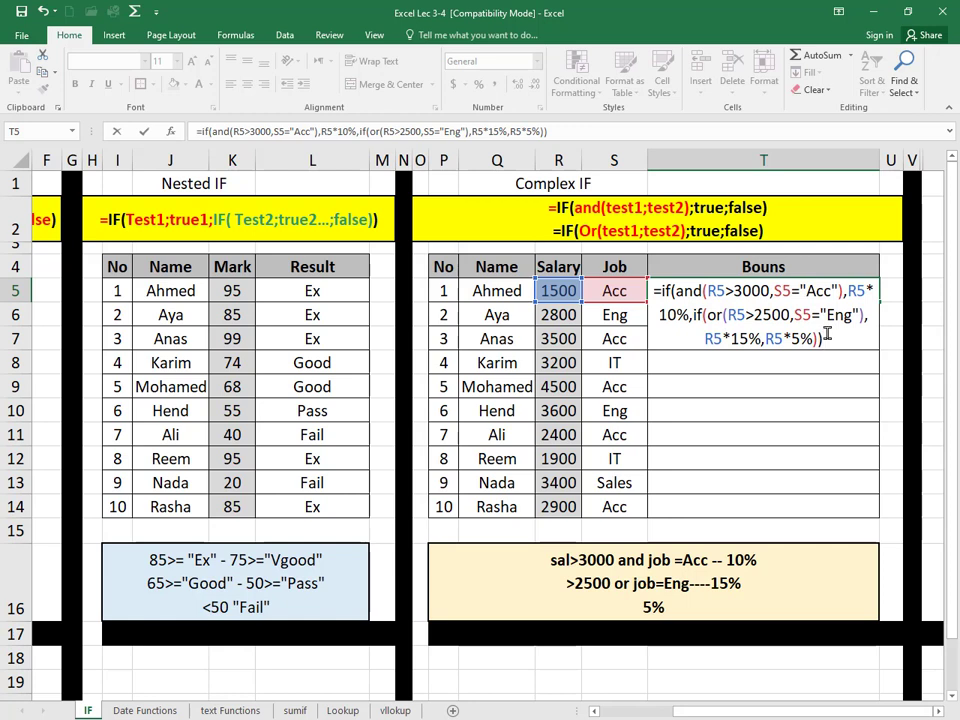
Step: Fill the completed T5 bonus formula down through T14 and narrow column T
key(Return)
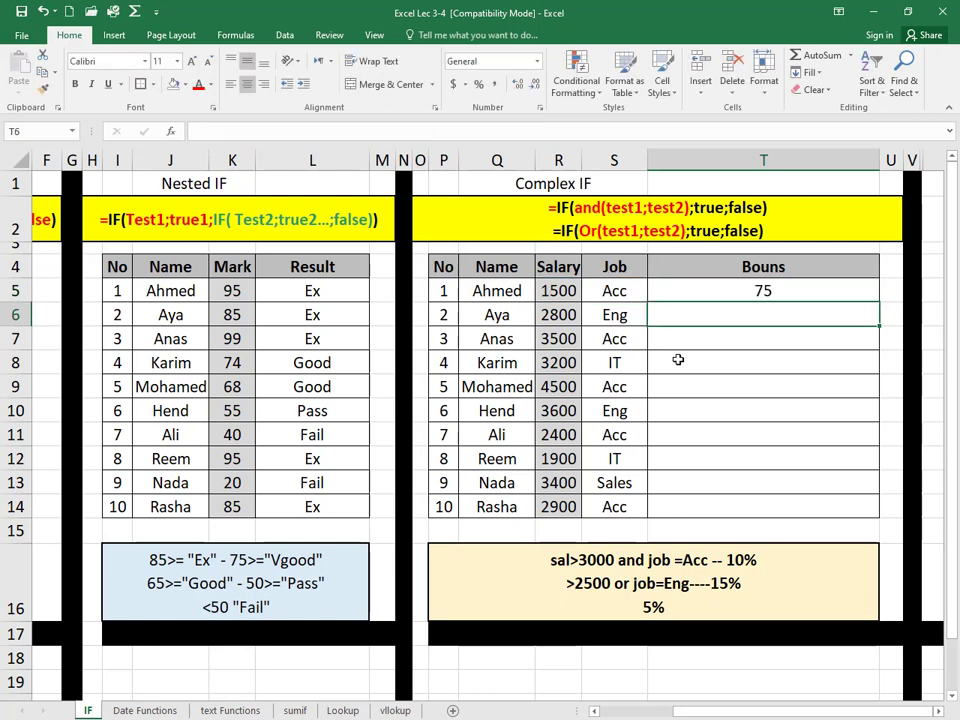
click(690, 292)
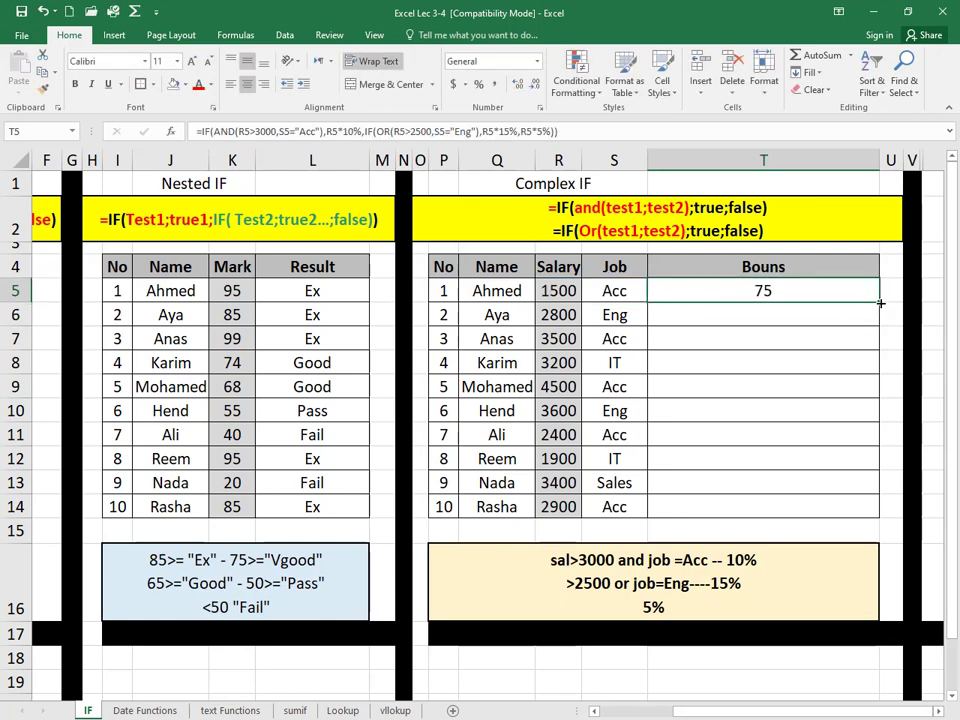
drag(879, 302, 827, 510)
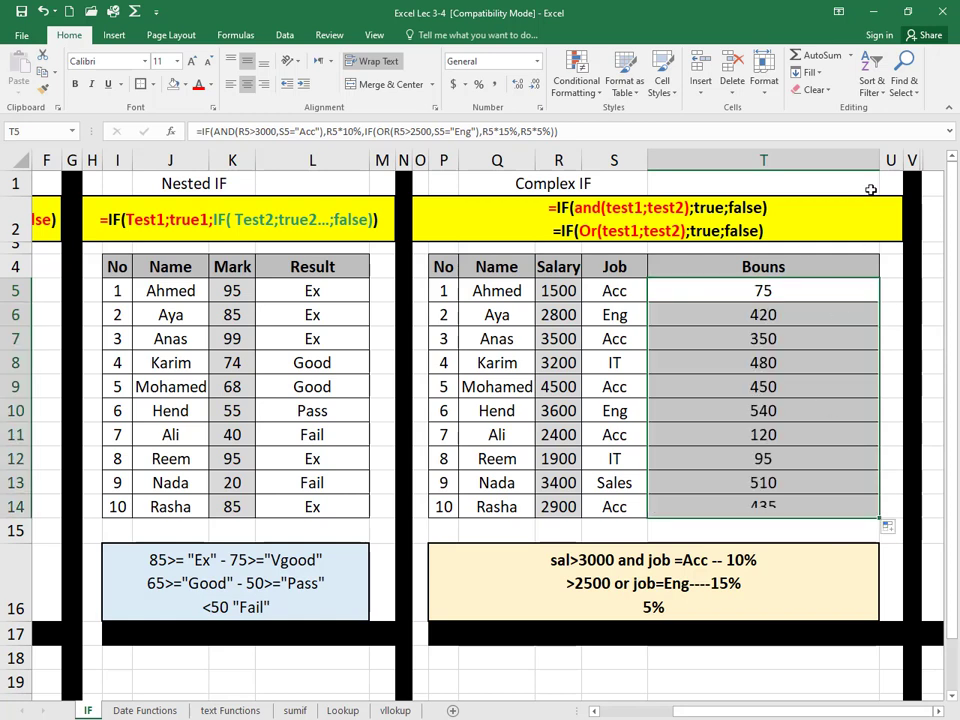
drag(879, 161, 772, 167)
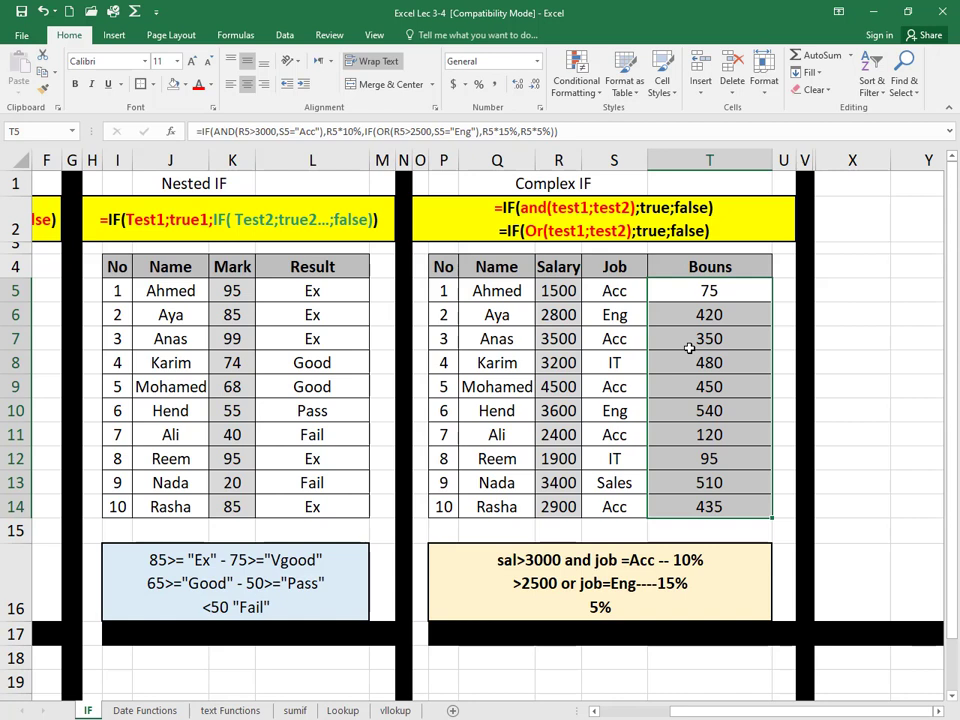
Step: Review the three completed IF tables and examine the nested IF formula in L5
click(952, 697)
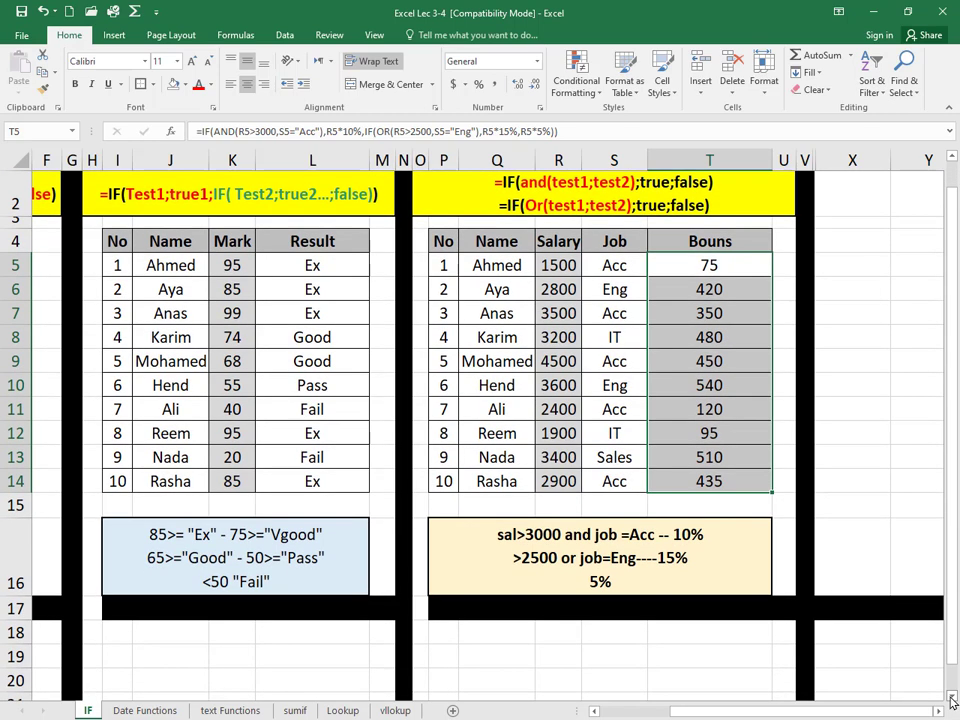
drag(760, 711, 664, 711)
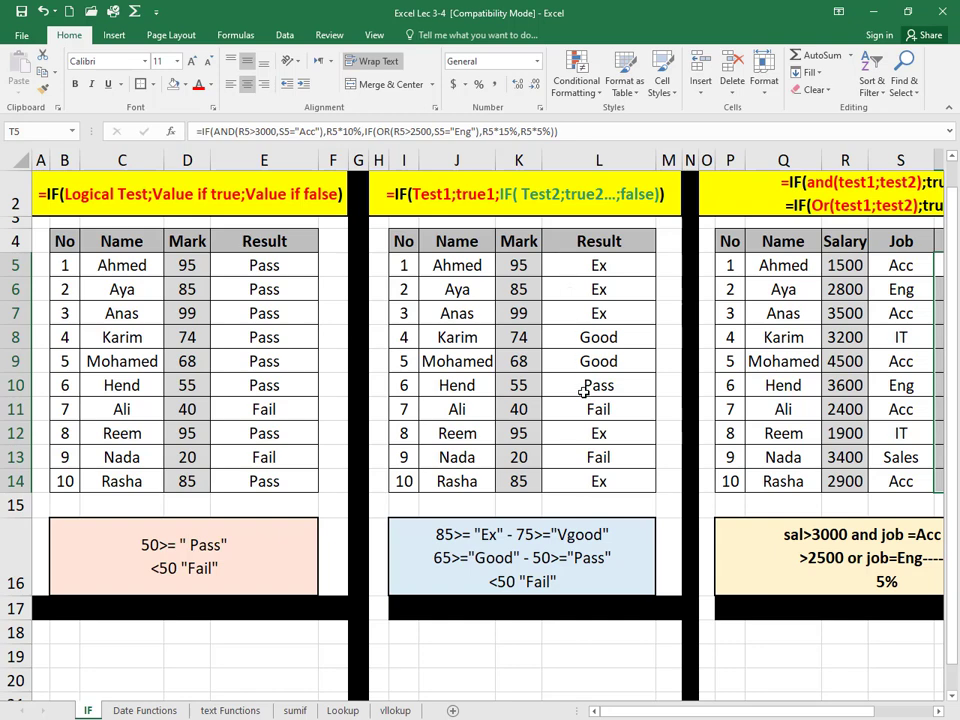
click(940, 712)
click(940, 712)
click(940, 712)
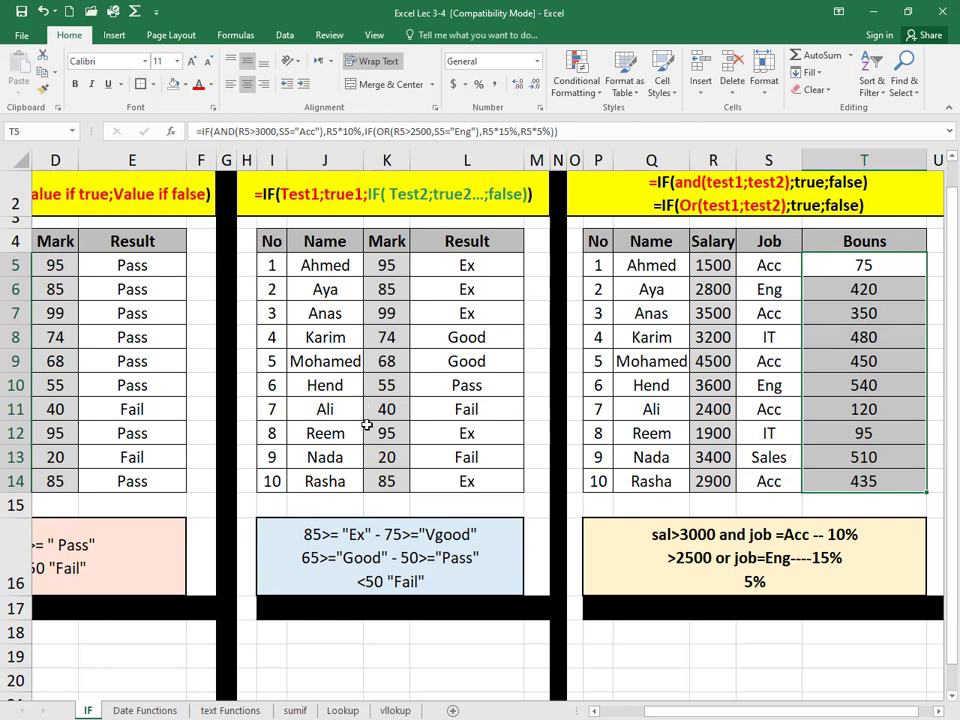
click(494, 258)
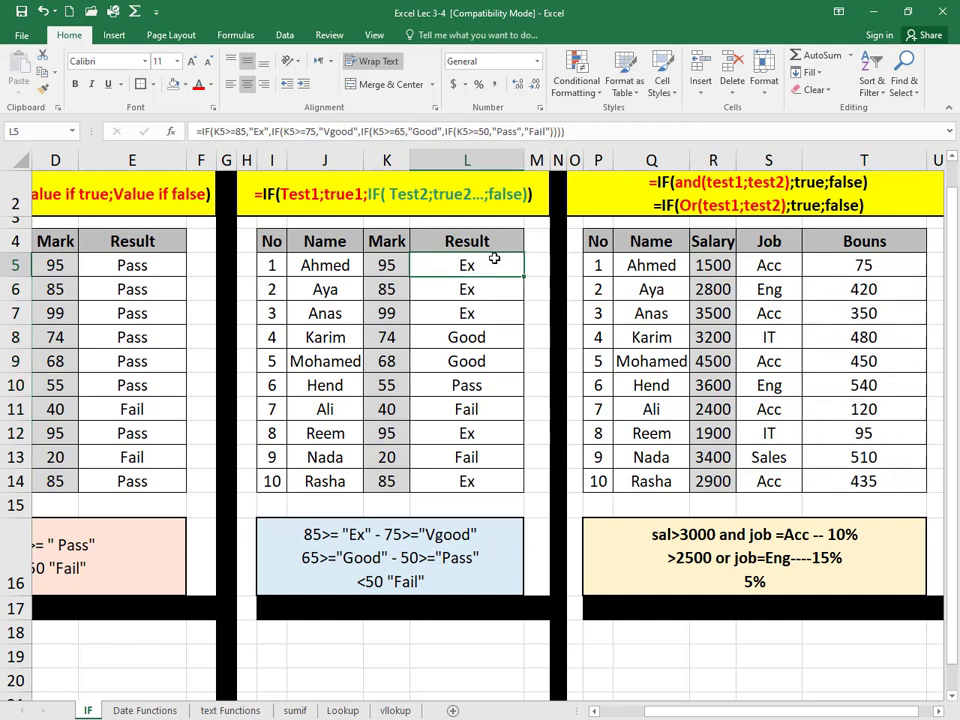